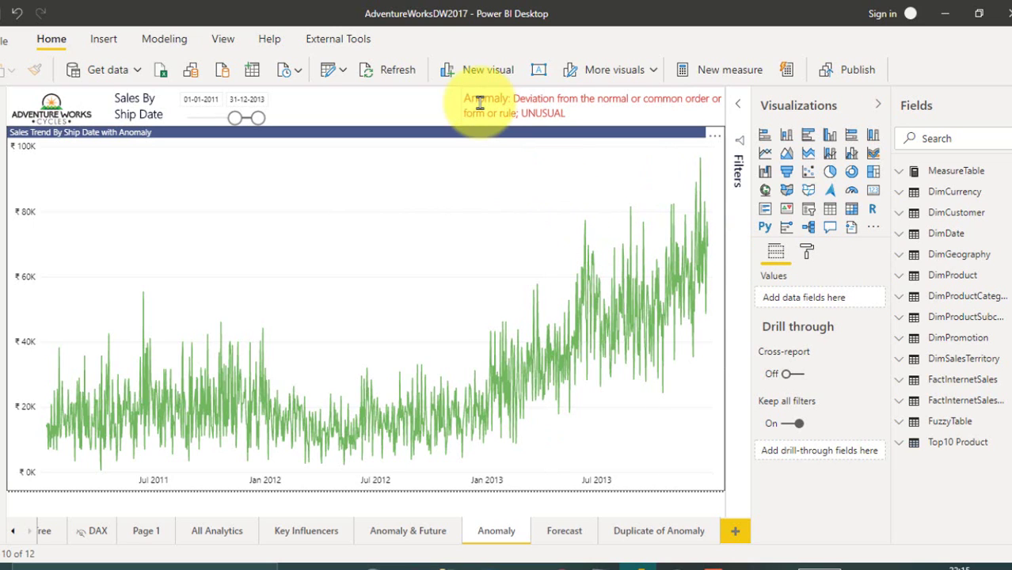
Select the sales-by-ship-date line chart so the Visualizations pane shows its Format options
{"action": "left_click_drag", "start_coordinate": [515, 98], "coordinate": [580, 115]}
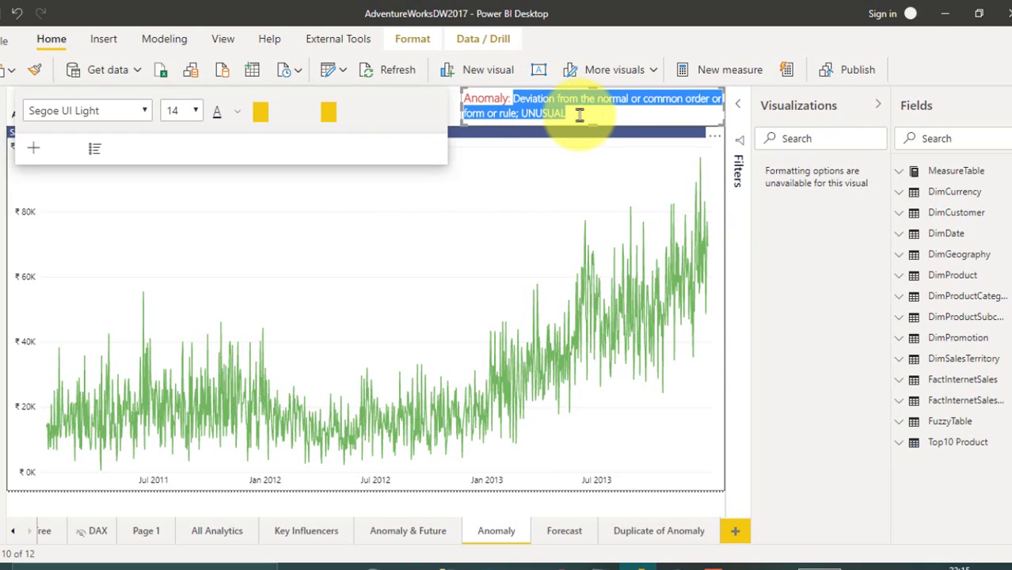
{"action": "left_click", "coordinate": [579, 115]}
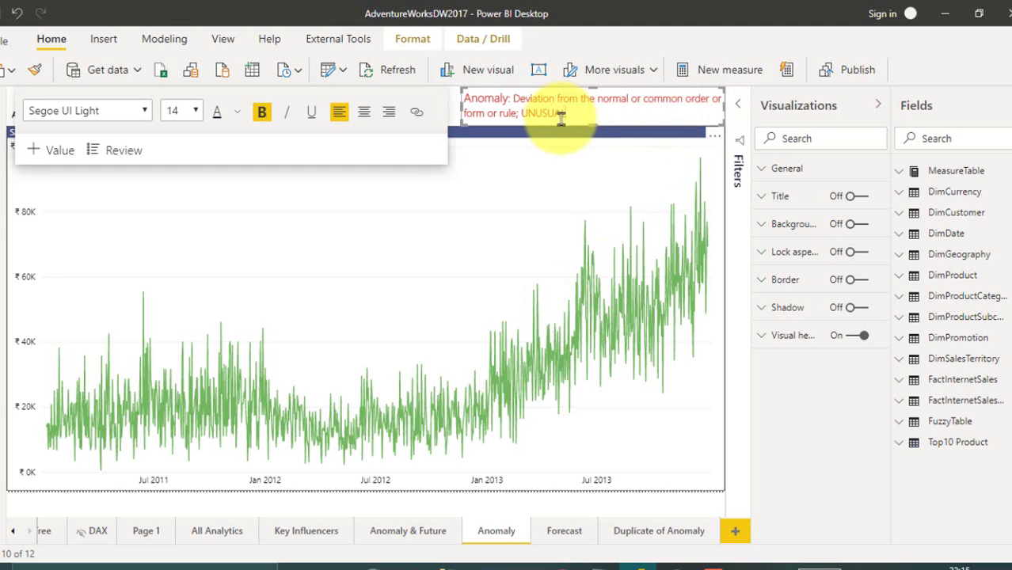
{"action": "left_click", "coordinate": [491, 142]}
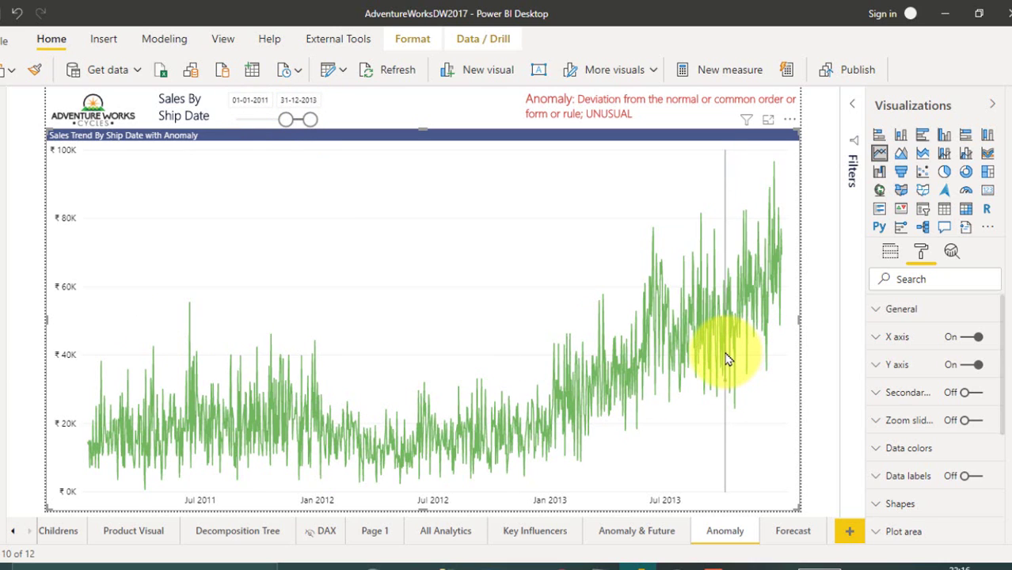
{"action": "mouse_move", "coordinate": [727, 358]}
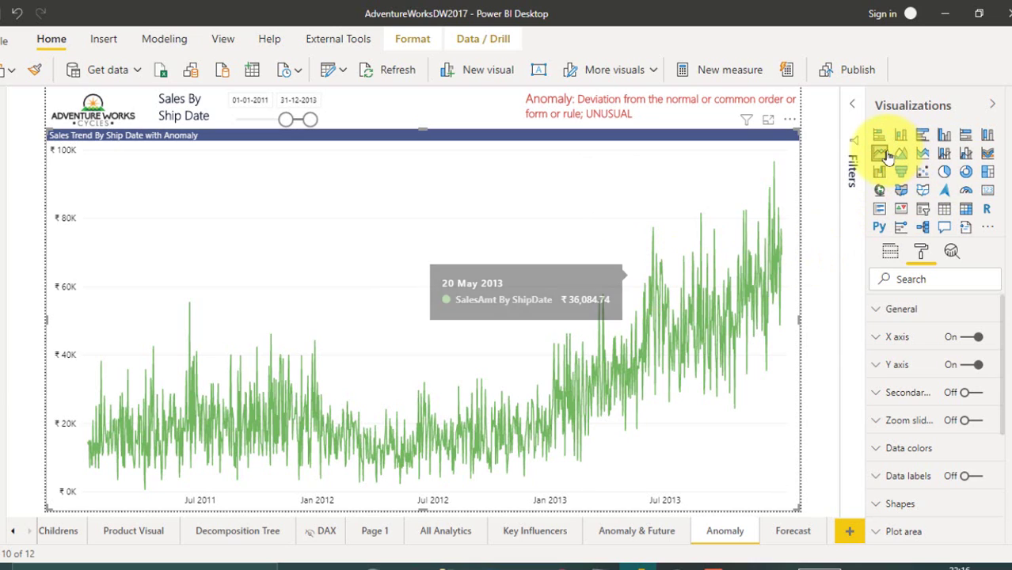
Switch to the chart's Analytics options and expand Find anomalies, showing 70% sensitivity
{"action": "left_click", "coordinate": [956, 258]}
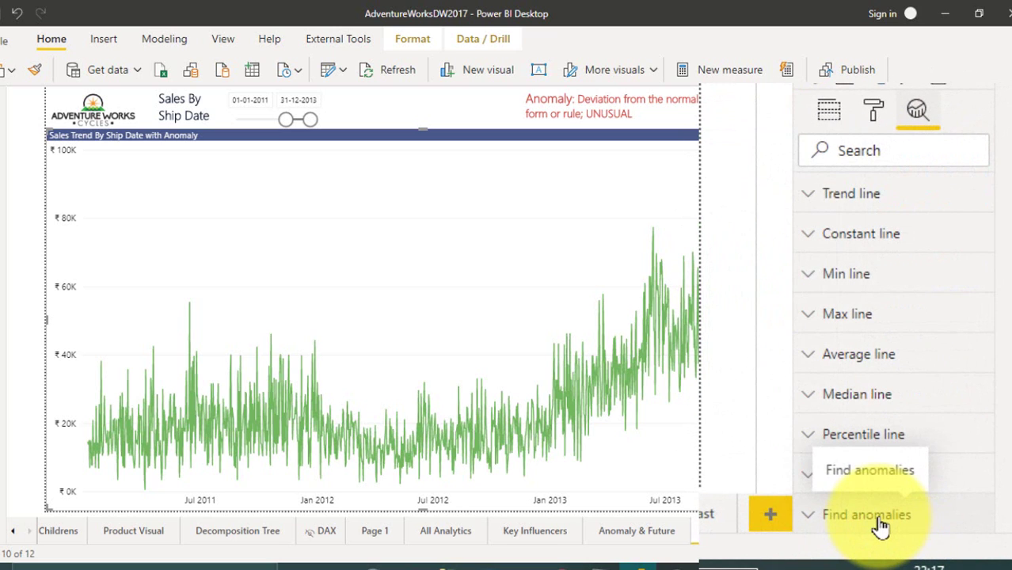
{"action": "left_click", "coordinate": [920, 511]}
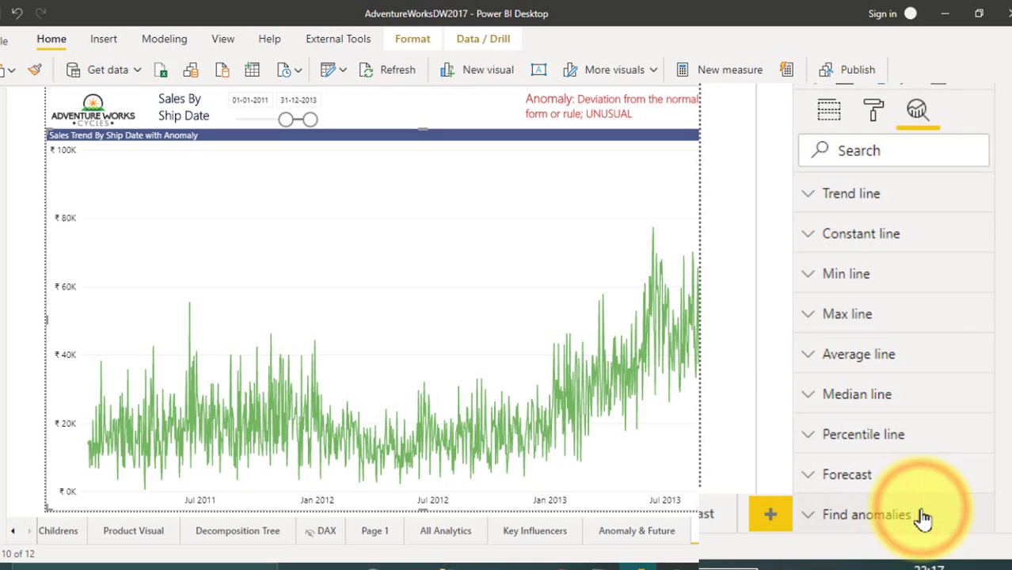
{"action": "scroll", "coordinate": [960, 364], "scroll_direction": "down", "scroll_amount": 4}
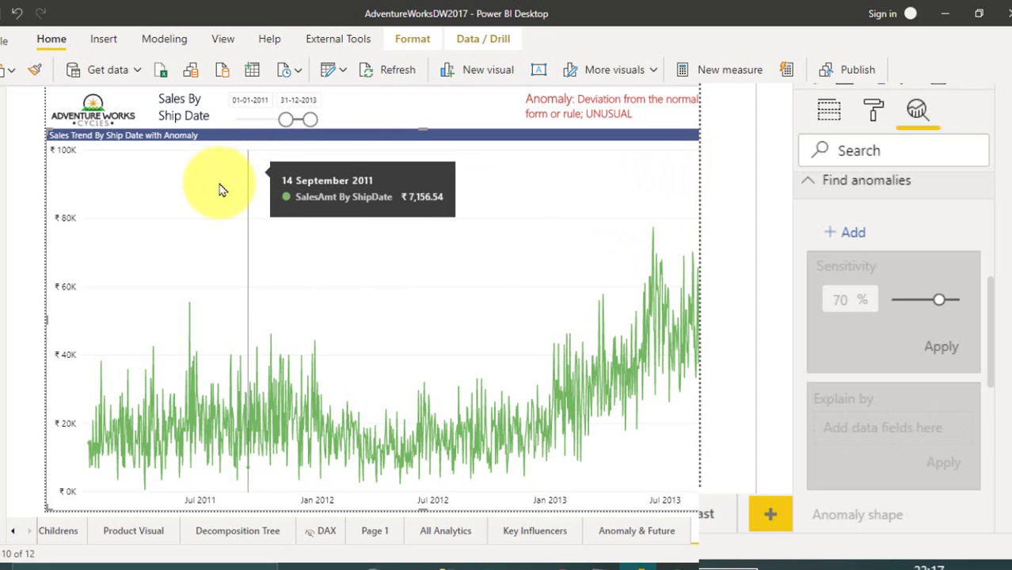
Confirm the Anomaly detection preview feature is ticked in Options > Preview features and accept
{"action": "left_click", "coordinate": [4, 44]}
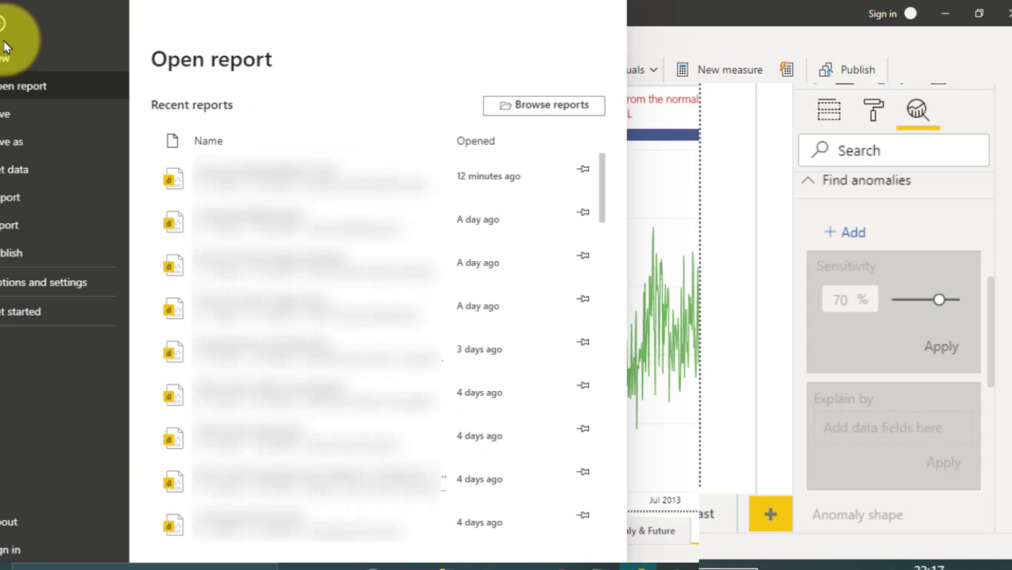
{"action": "left_click", "coordinate": [44, 285]}
{"action": "left_click", "coordinate": [244, 105]}
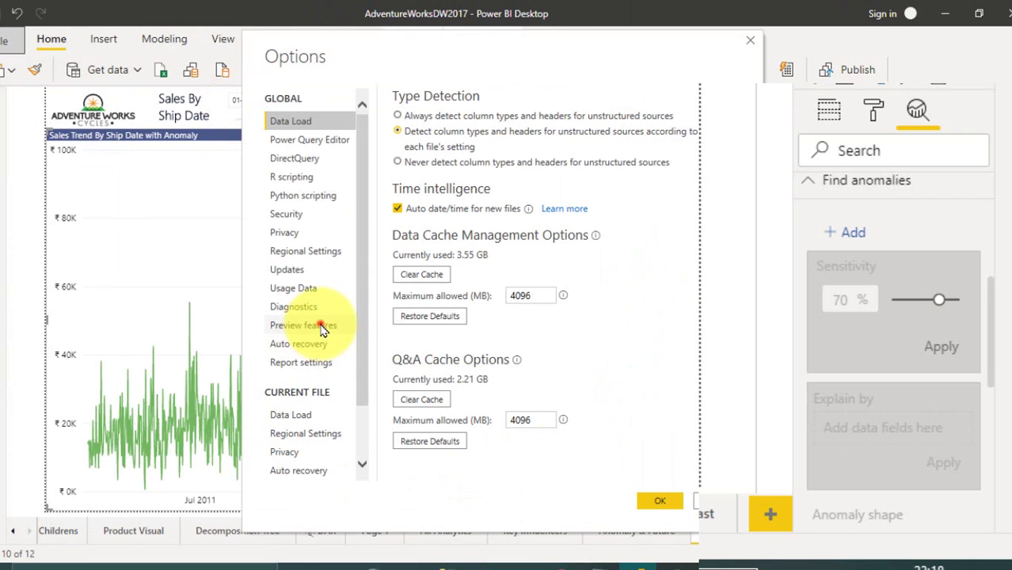
{"action": "left_click", "coordinate": [315, 326]}
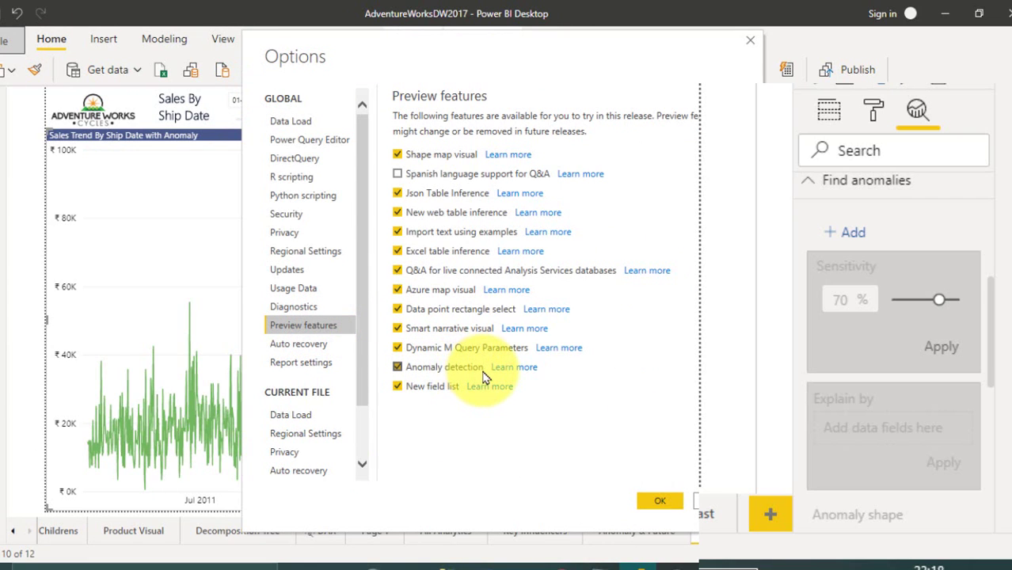
{"action": "left_click", "coordinate": [664, 501]}
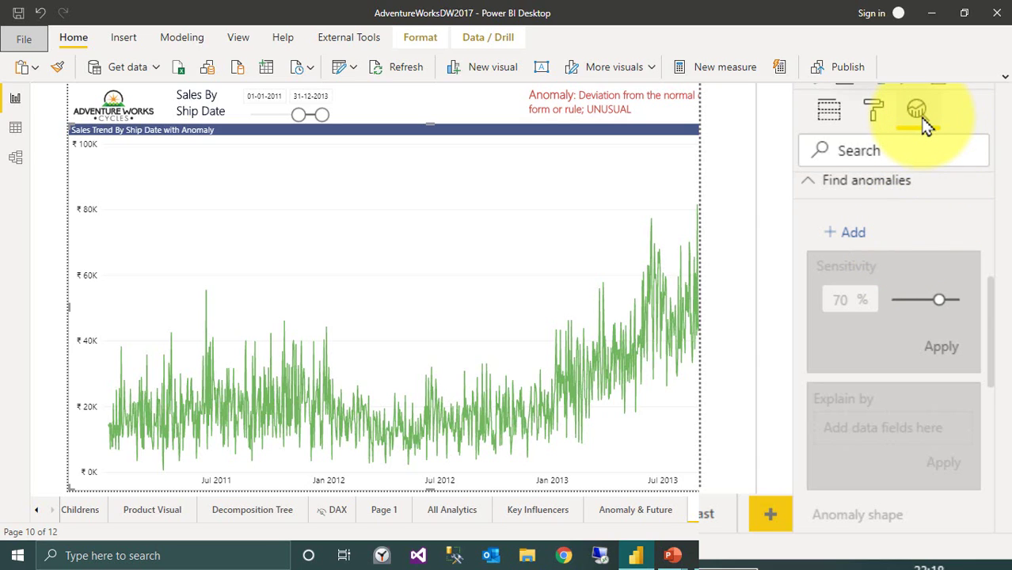
Add anomaly detection to the line chart and widen the pane to review the 70% Sensitivity
{"action": "left_click", "coordinate": [847, 231]}
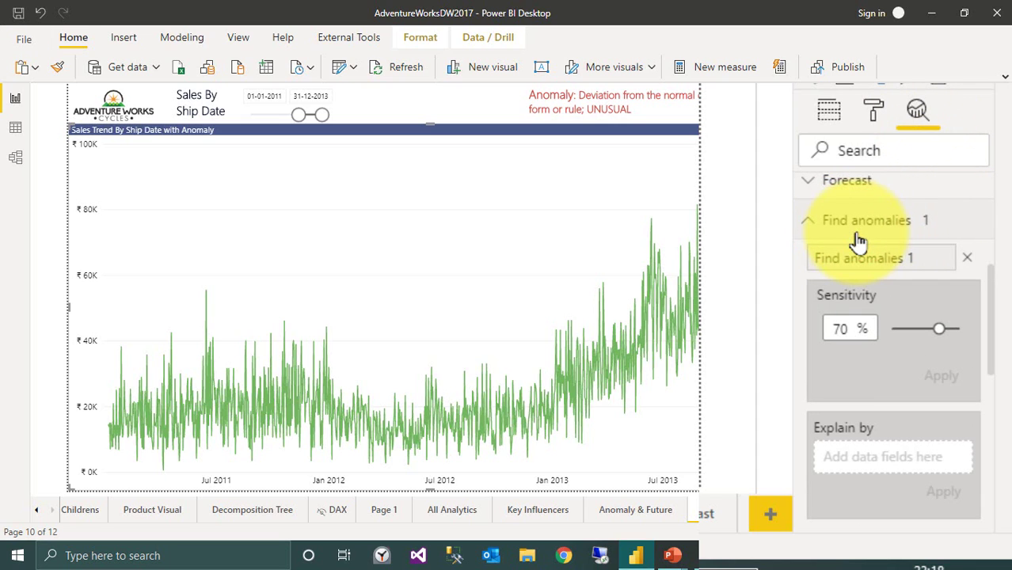
{"action": "mouse_move", "coordinate": [906, 299]}
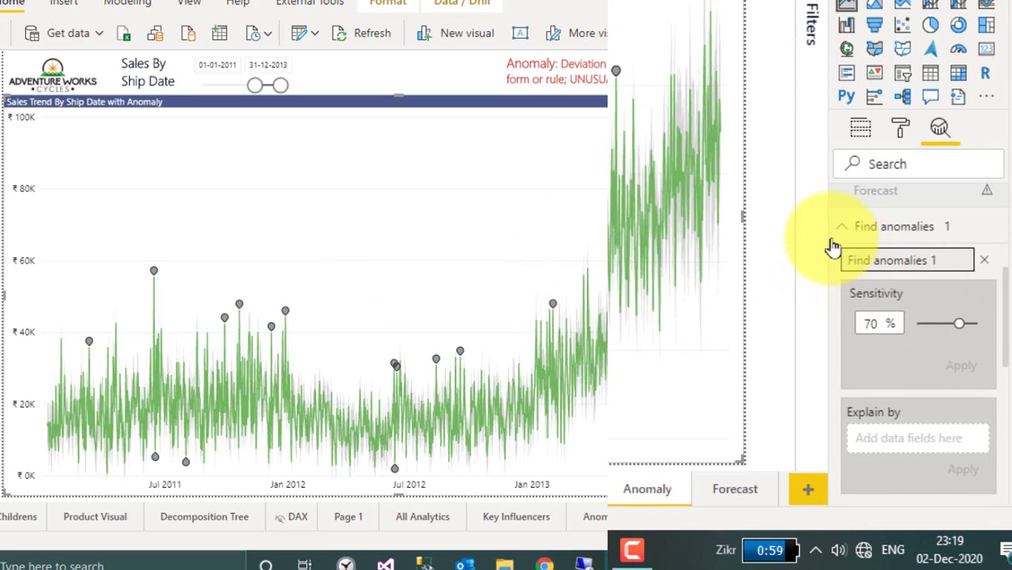
{"action": "left_click_drag", "start_coordinate": [828, 230], "coordinate": [757, 233]}
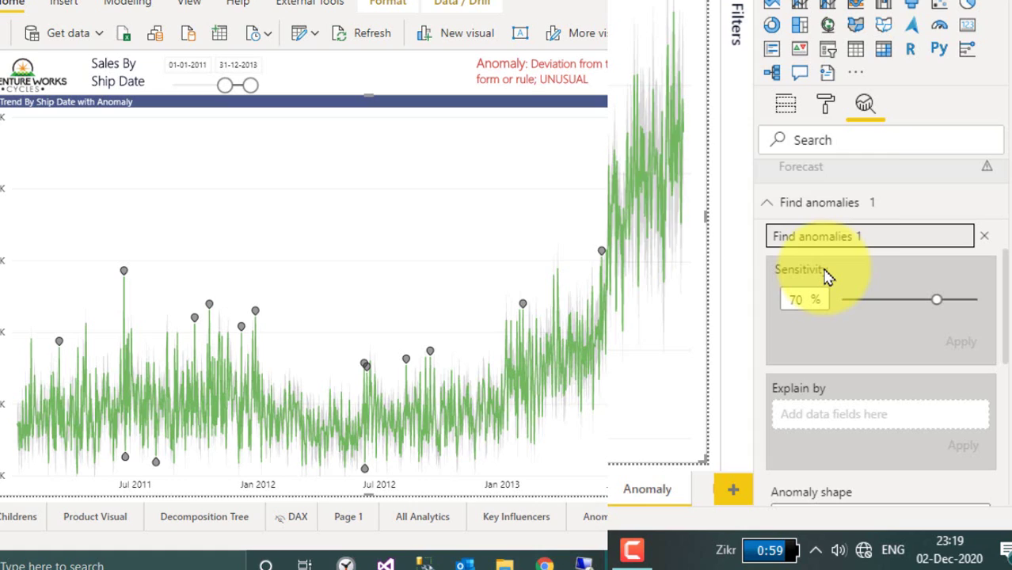
{"action": "mouse_move", "coordinate": [825, 274]}
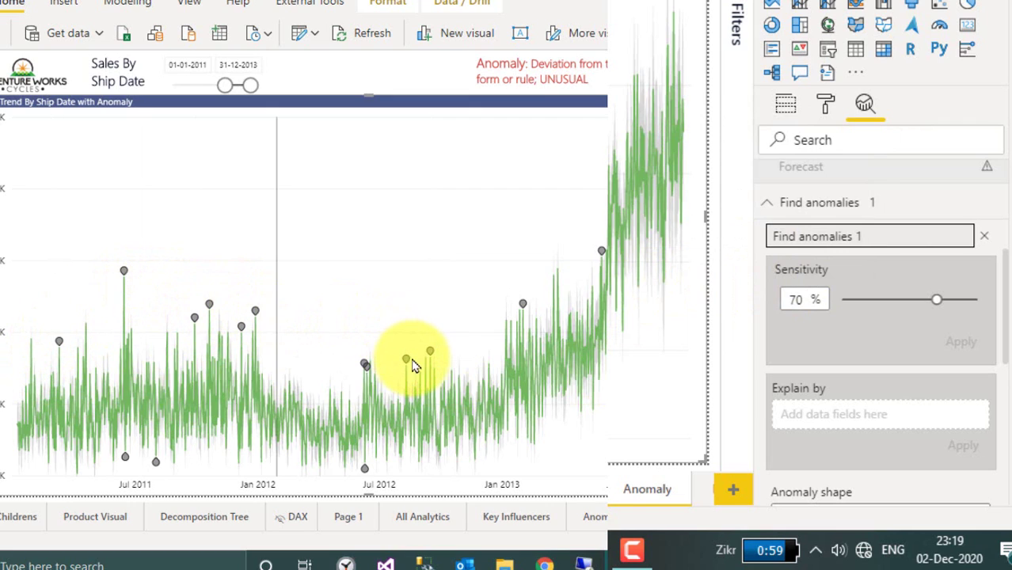
{"action": "mouse_move", "coordinate": [427, 367]}
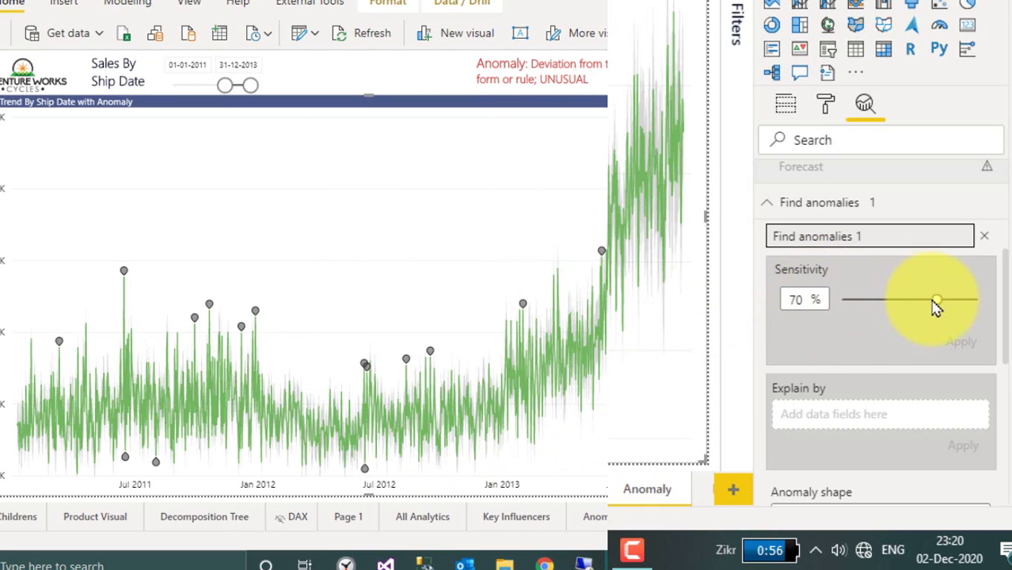
Raise anomaly Sensitivity to 90% and apply it, marking many more unusual sales days
{"action": "left_click_drag", "start_coordinate": [936, 297], "coordinate": [964, 301]}
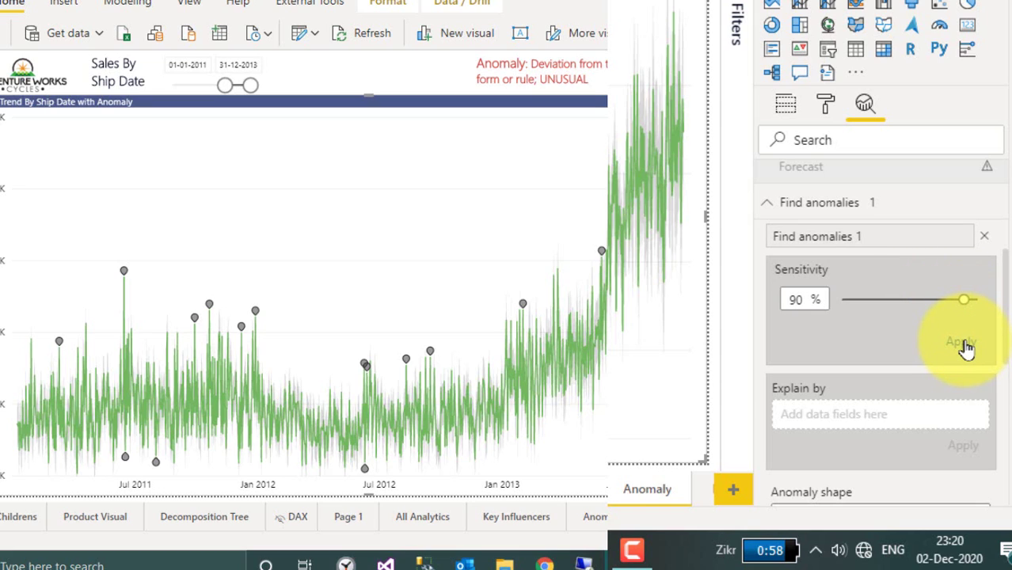
{"action": "left_click", "coordinate": [964, 343]}
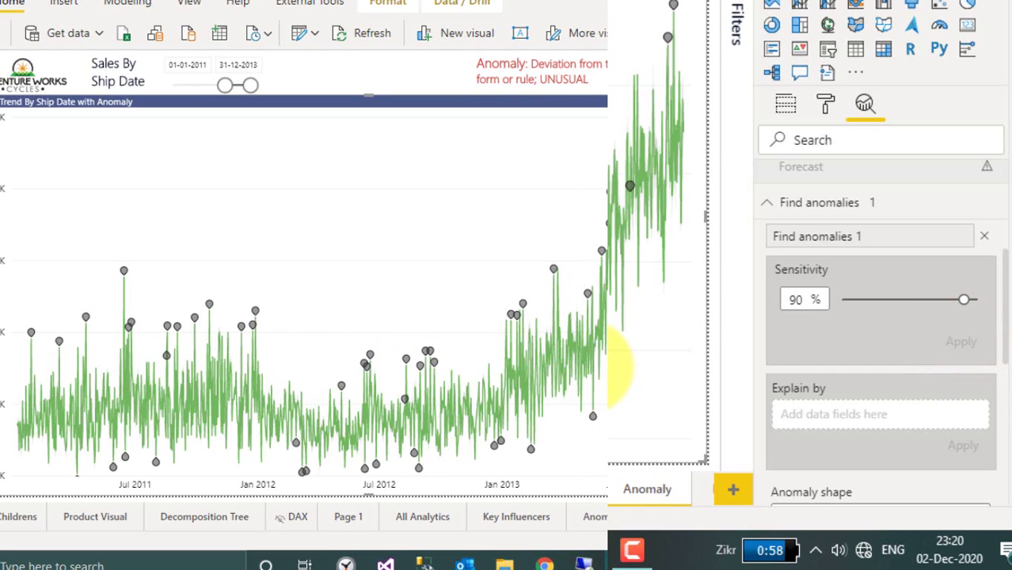
{"action": "mouse_move", "coordinate": [620, 366]}
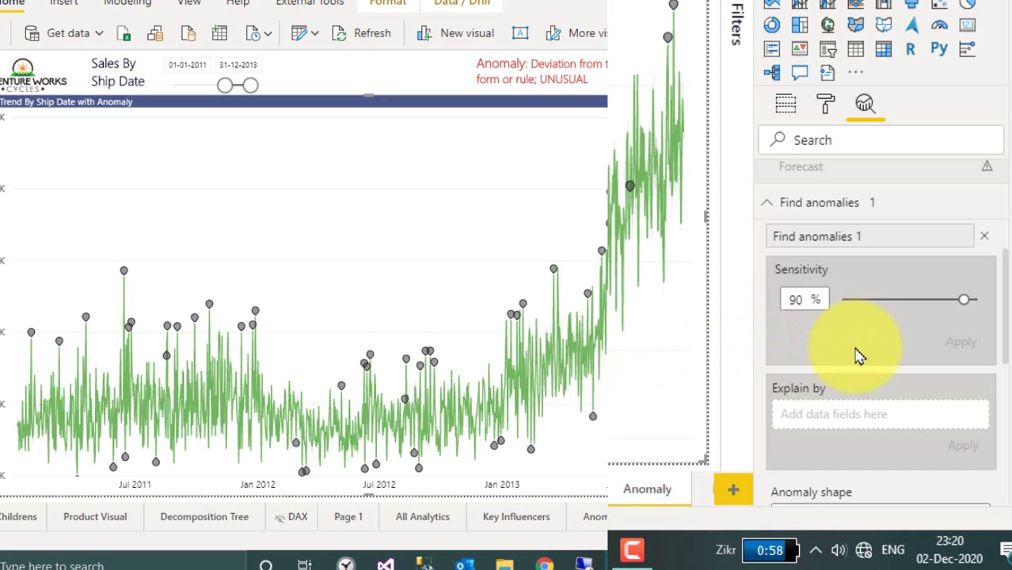
{"action": "scroll", "coordinate": [921, 338], "scroll_direction": "down", "scroll_amount": 3}
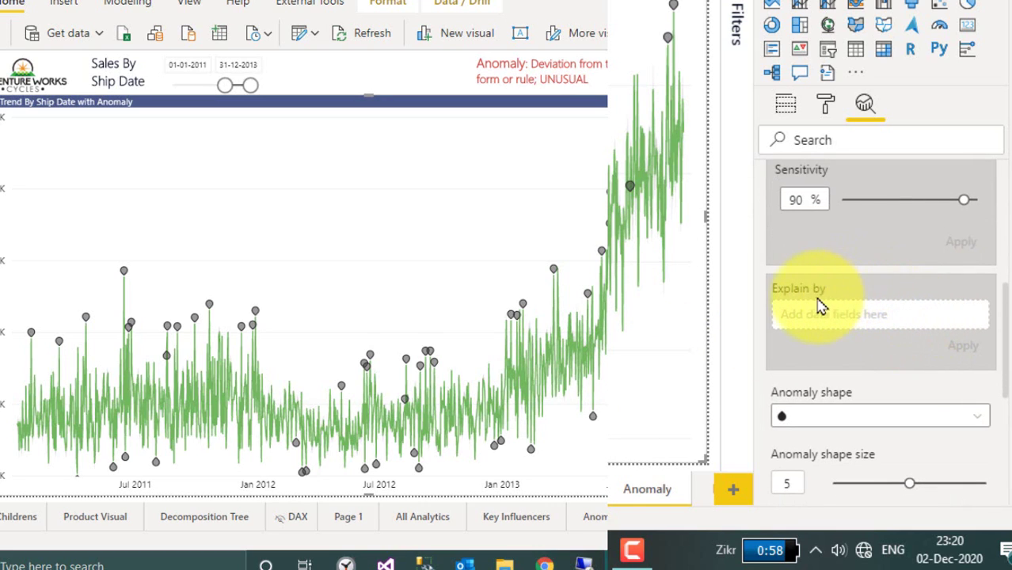
{"action": "mouse_move", "coordinate": [807, 293]}
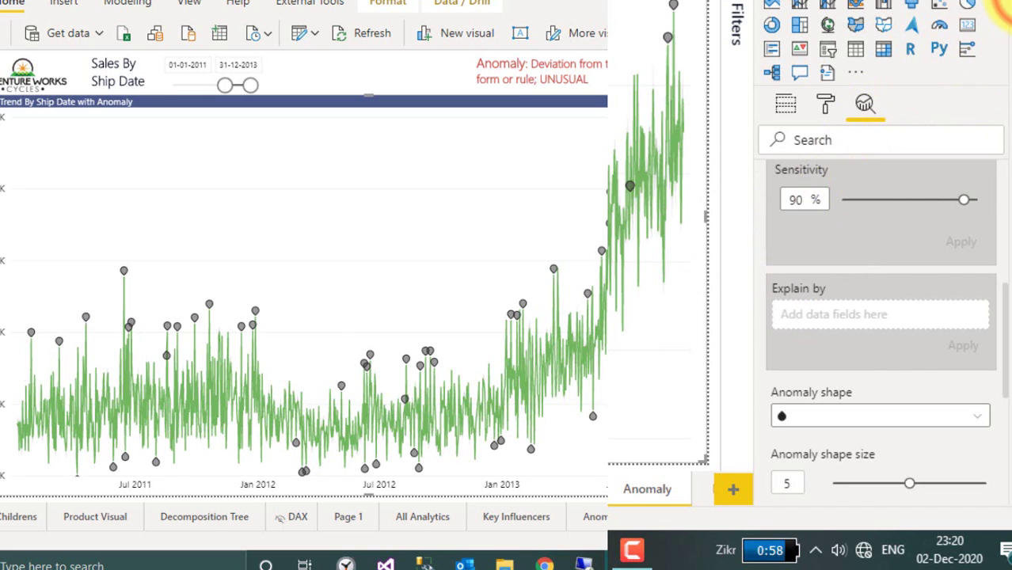
Explain the anomalies by EnglishProductSubcategoryName from the product subcategory table
{"action": "left_click", "coordinate": [999, 9]}
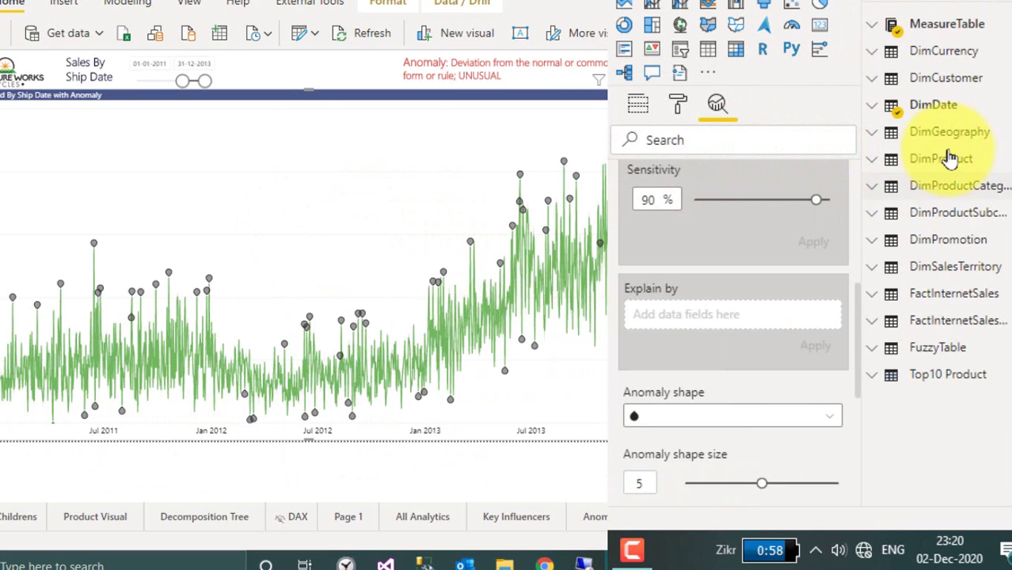
{"action": "left_click", "coordinate": [874, 215]}
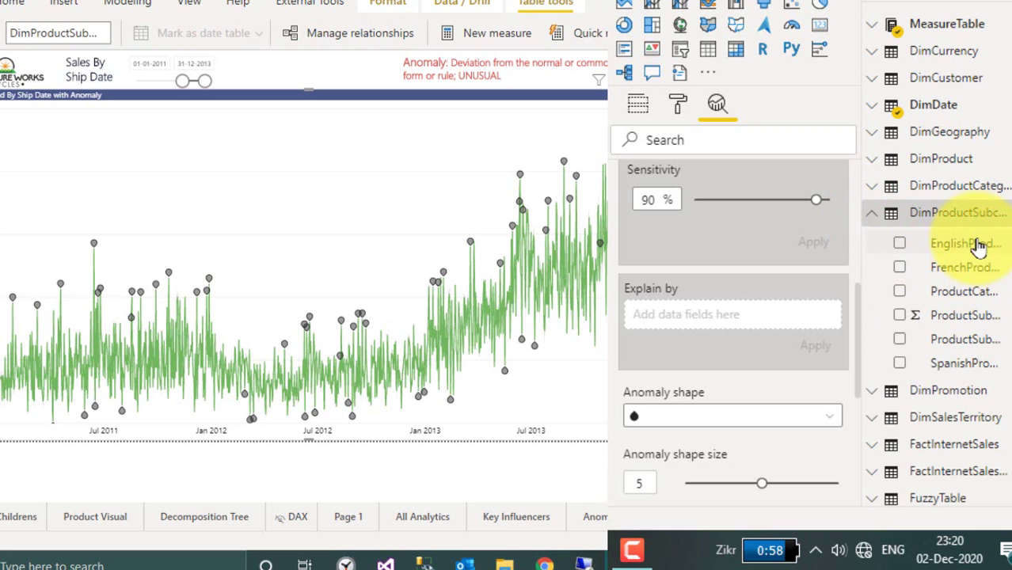
{"action": "left_click_drag", "start_coordinate": [974, 246], "coordinate": [738, 323]}
{"action": "left_click", "coordinate": [823, 380]}
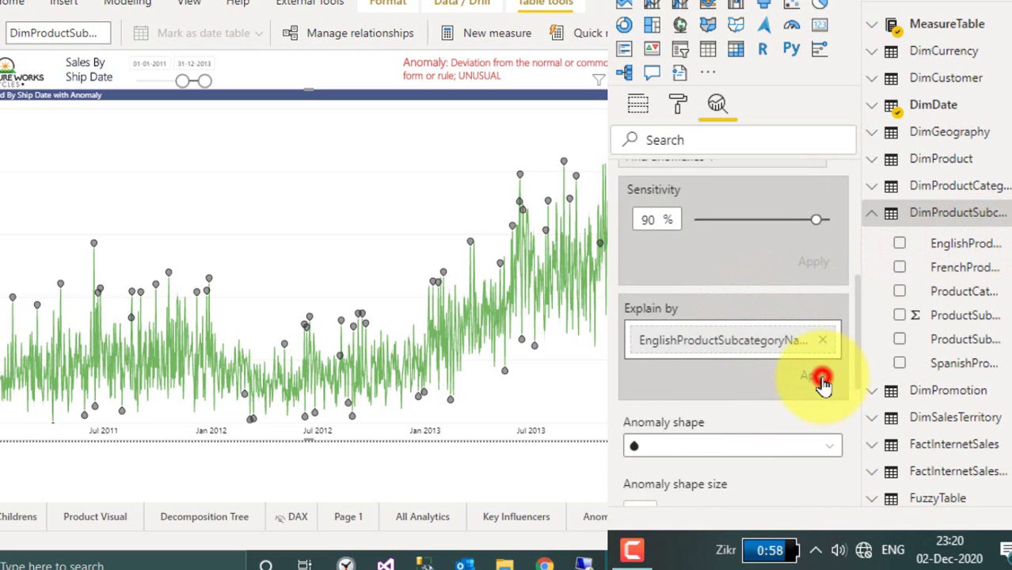
{"action": "left_click", "coordinate": [872, 213]}
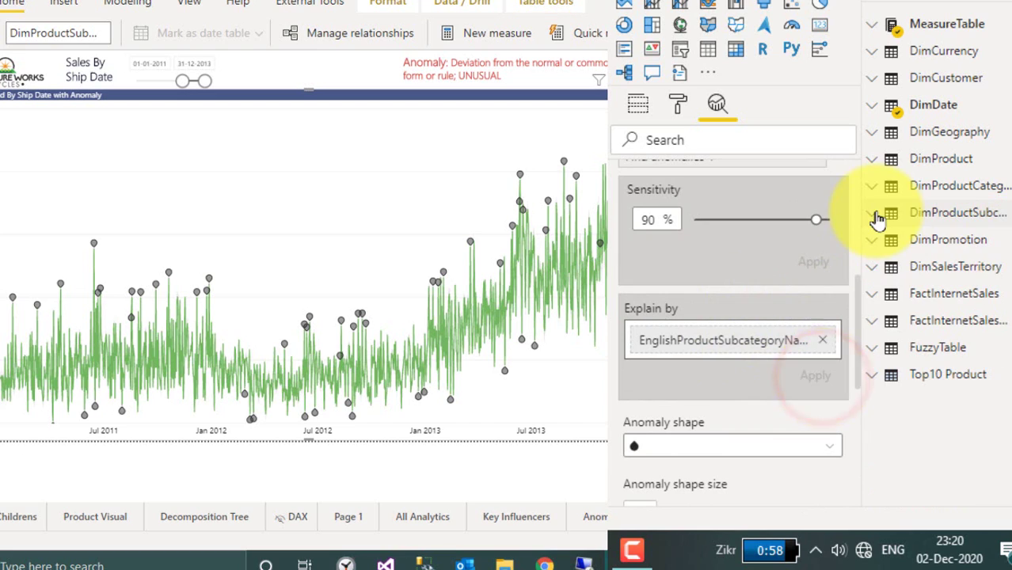
Lower anomaly Sensitivity to 70 and apply it
{"action": "left_click", "coordinate": [813, 263]}
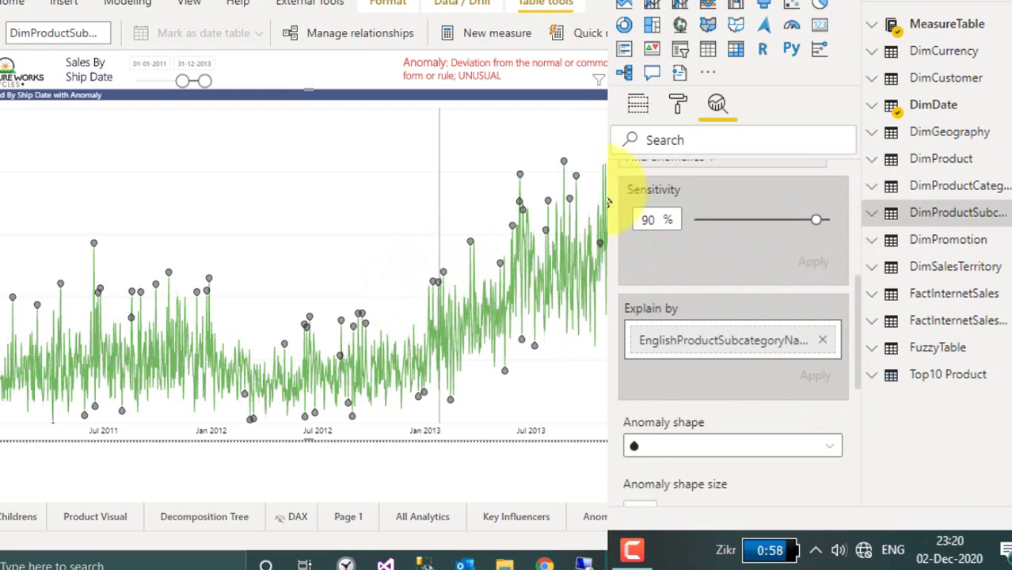
{"action": "left_click_drag", "start_coordinate": [654, 220], "coordinate": [628, 219]}
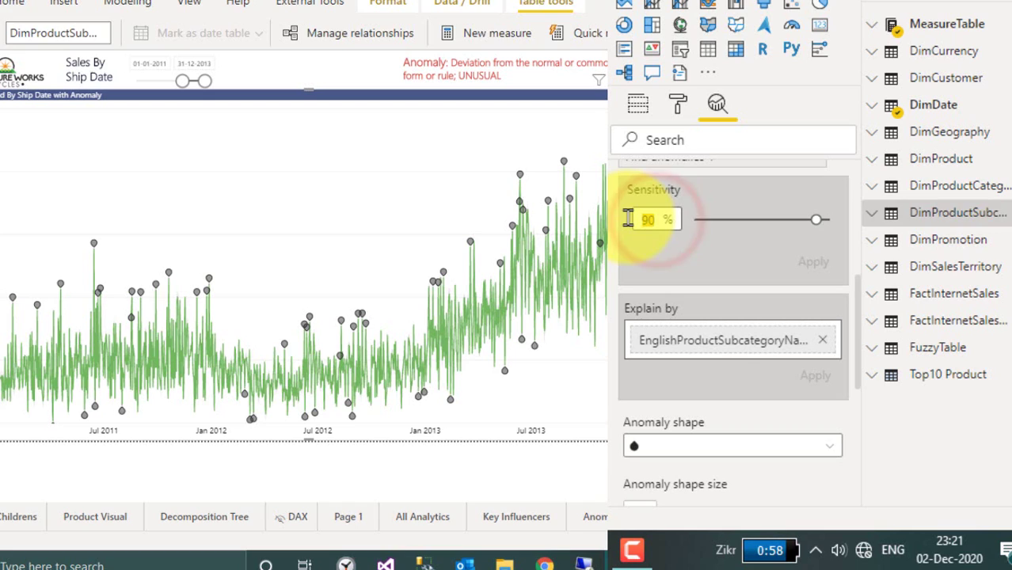
{"action": "type", "text": "70"}
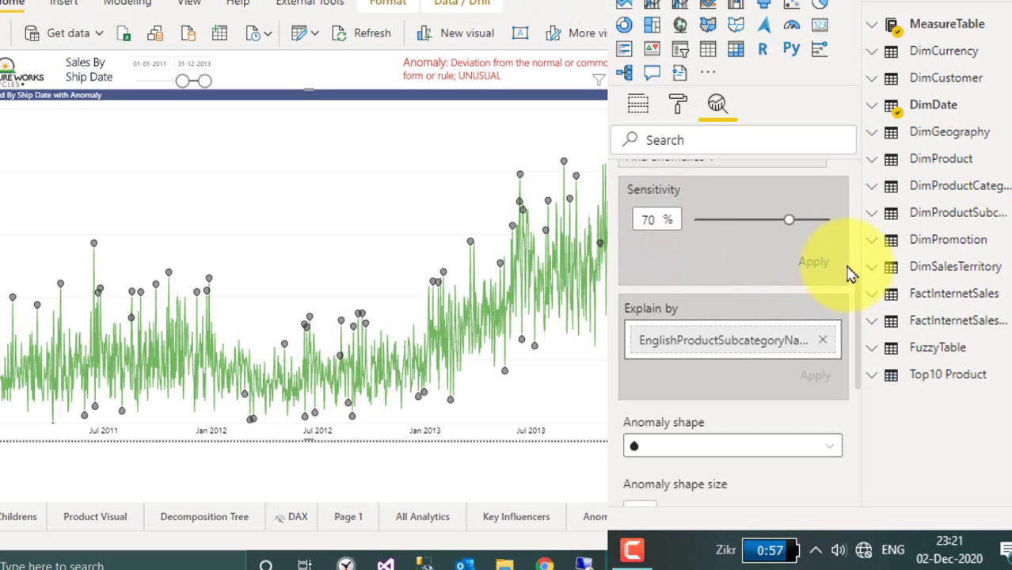
{"action": "left_click", "coordinate": [812, 264]}
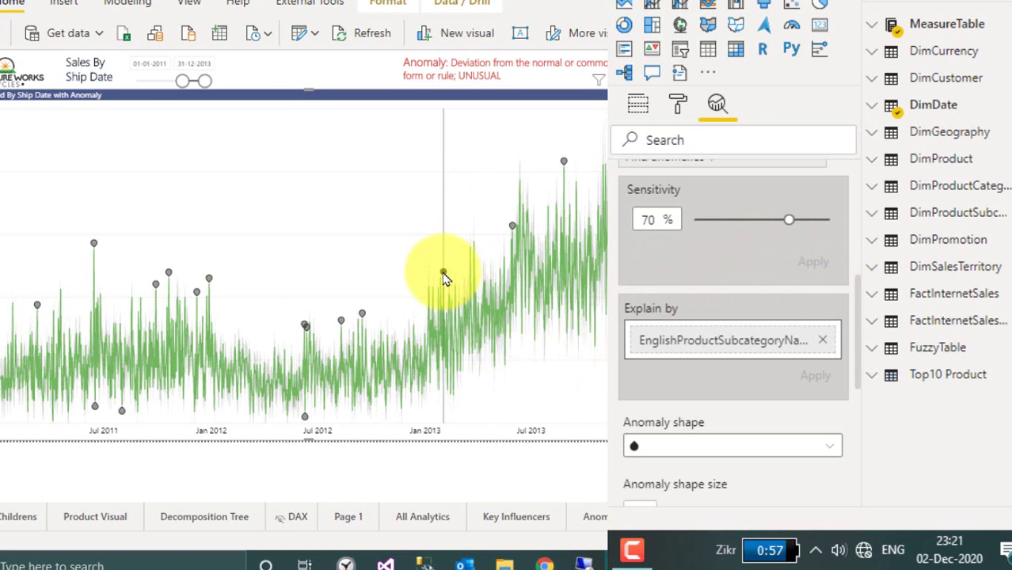
Open the Anomalies pane for the 1 February 2013 spike of ₹46,265.11
{"action": "mouse_move", "coordinate": [444, 277]}
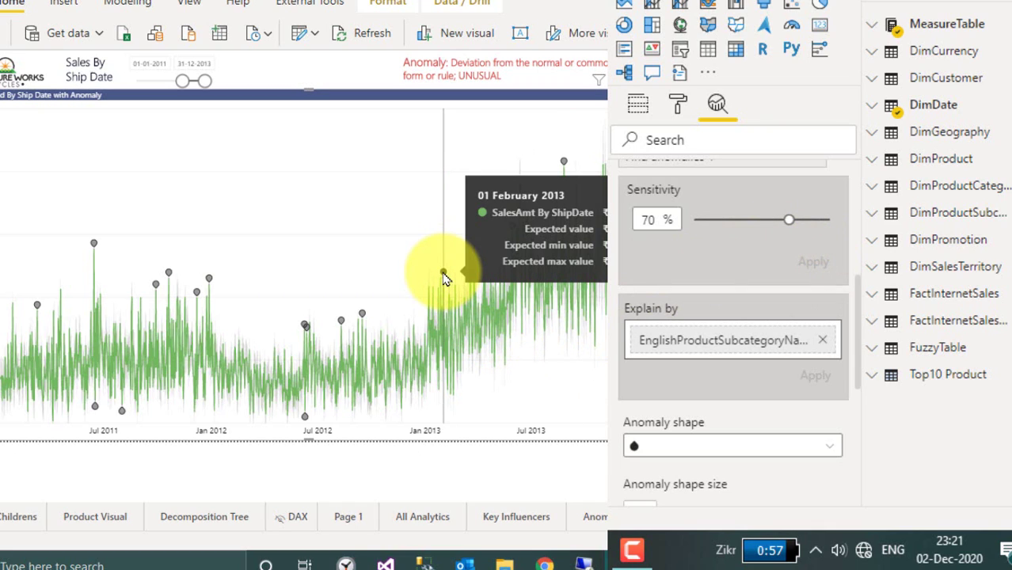
{"action": "left_click", "coordinate": [444, 278]}
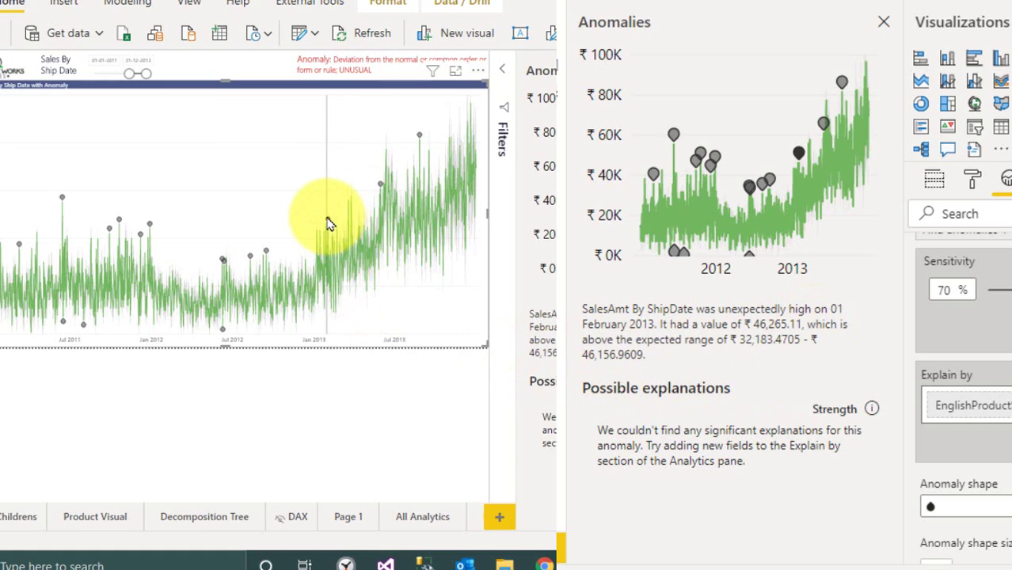
{"action": "mouse_move", "coordinate": [329, 223]}
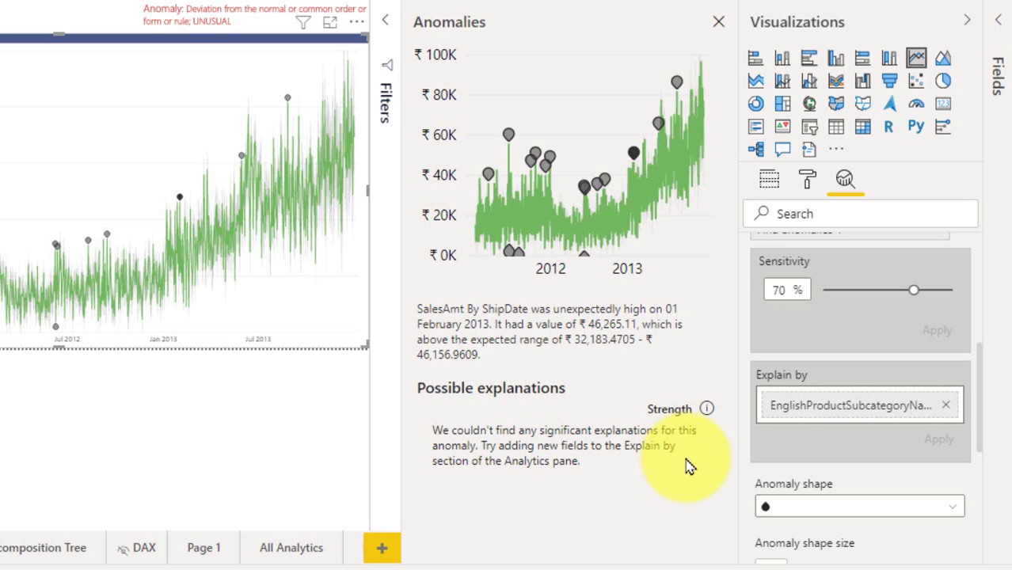
Remove the product subcategory from Explain by and browse the DimDate and FactInternetSales fields
{"action": "left_click", "coordinate": [947, 406]}
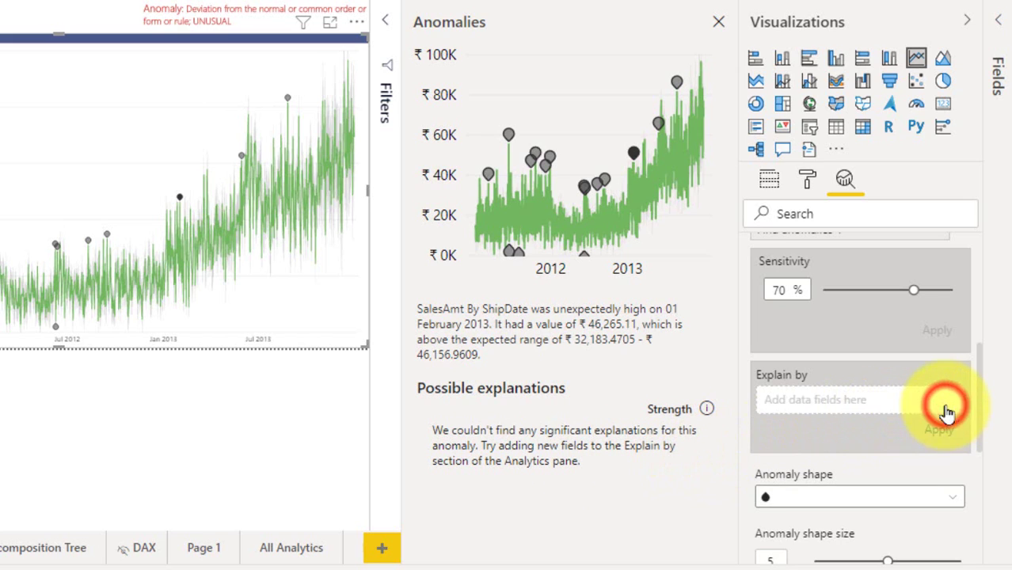
{"action": "left_click", "coordinate": [1001, 87]}
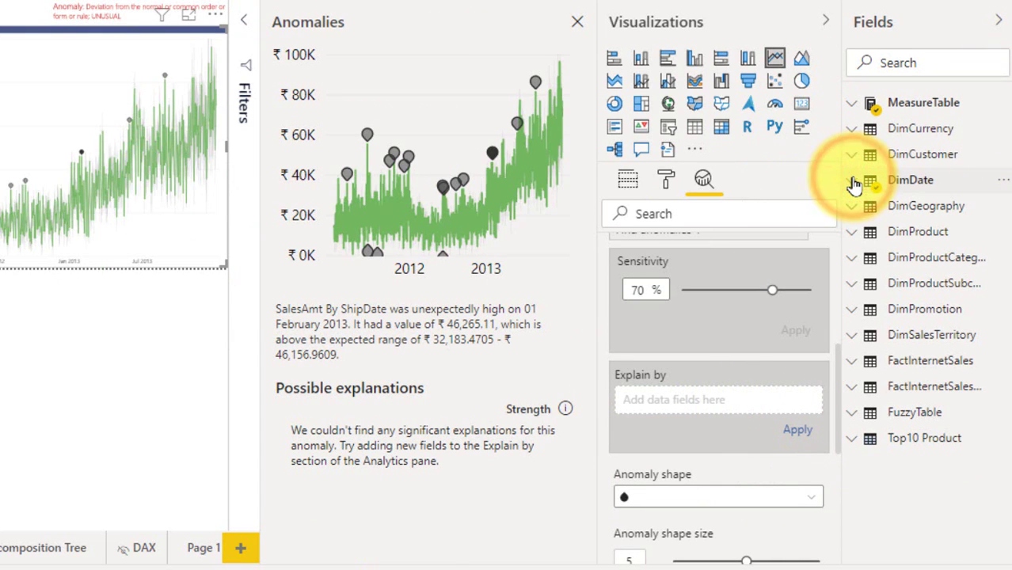
{"action": "left_click", "coordinate": [852, 181]}
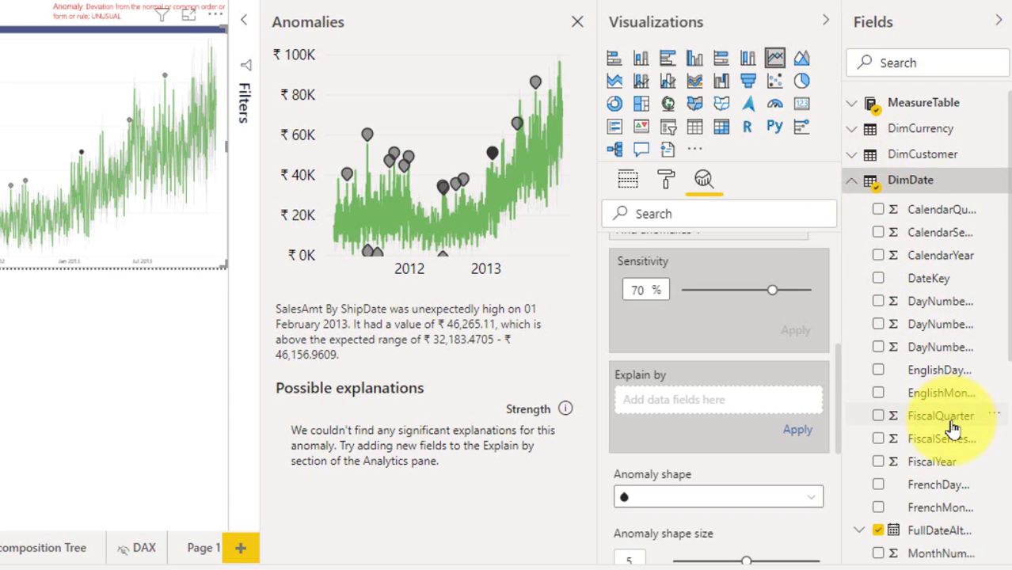
{"action": "left_click", "coordinate": [850, 180]}
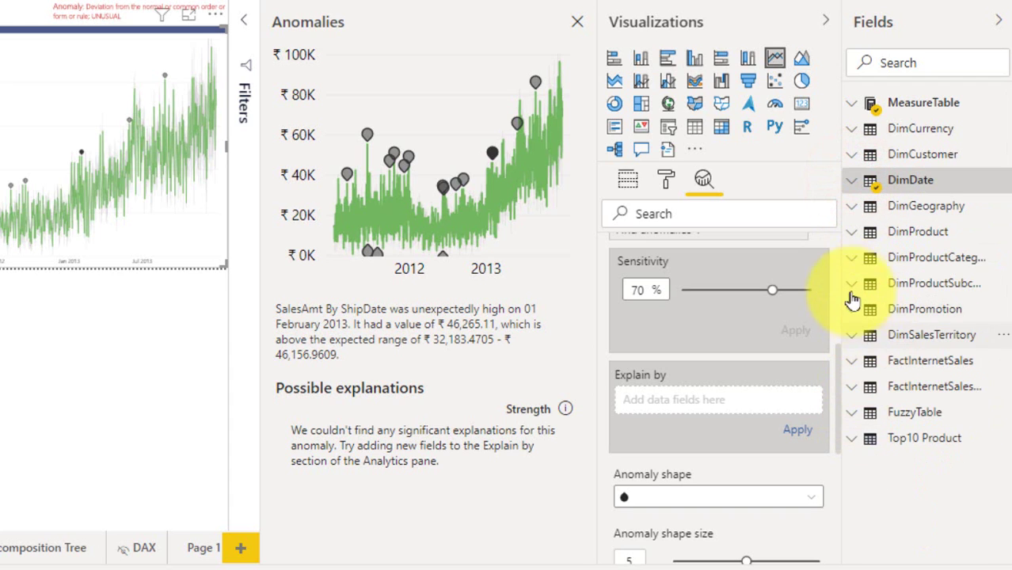
{"action": "left_click", "coordinate": [851, 360]}
{"action": "scroll", "coordinate": [928, 380], "scroll_direction": "down", "scroll_amount": 2}
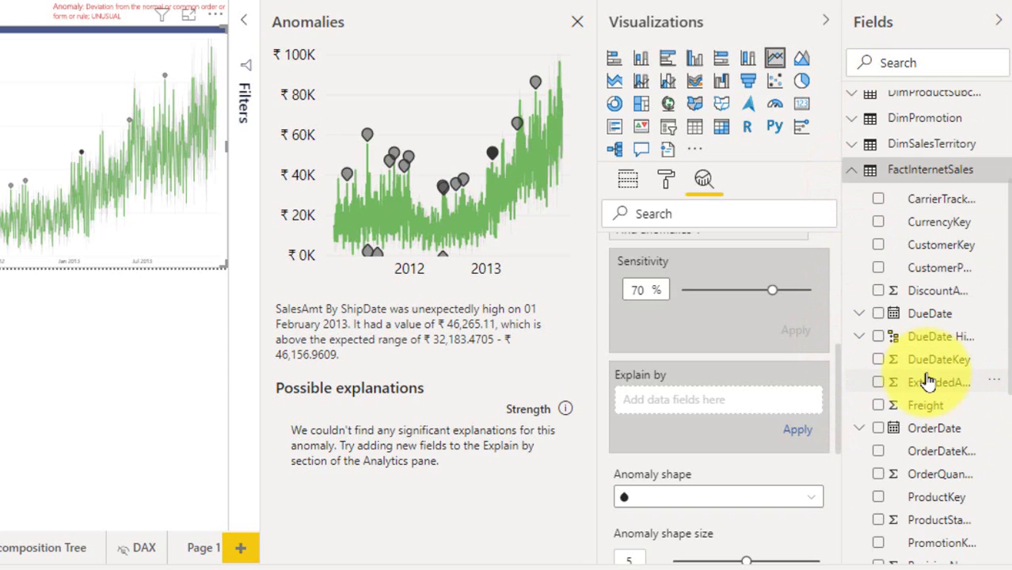
{"action": "left_click", "coordinate": [849, 182]}
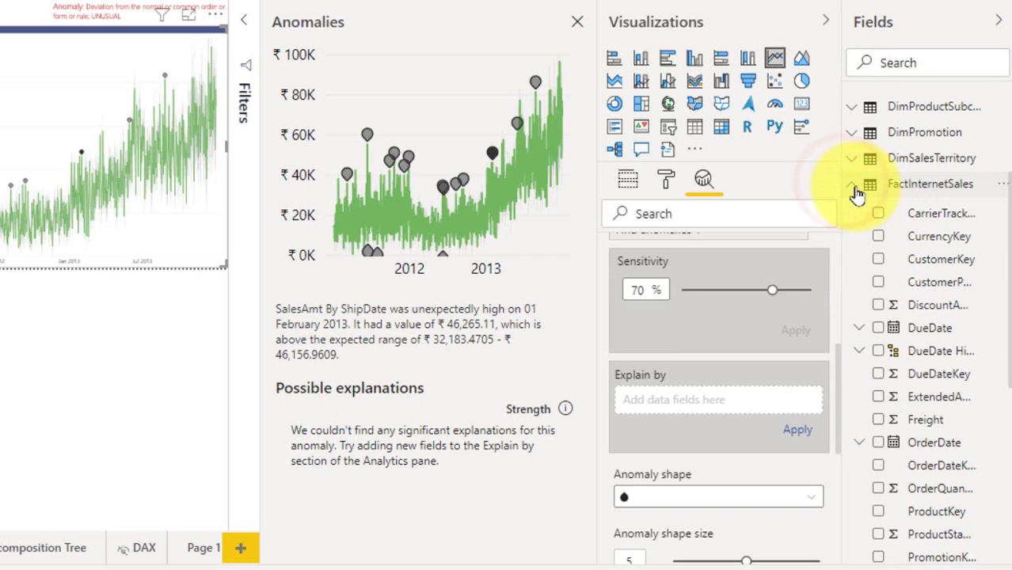
{"action": "left_click", "coordinate": [854, 187]}
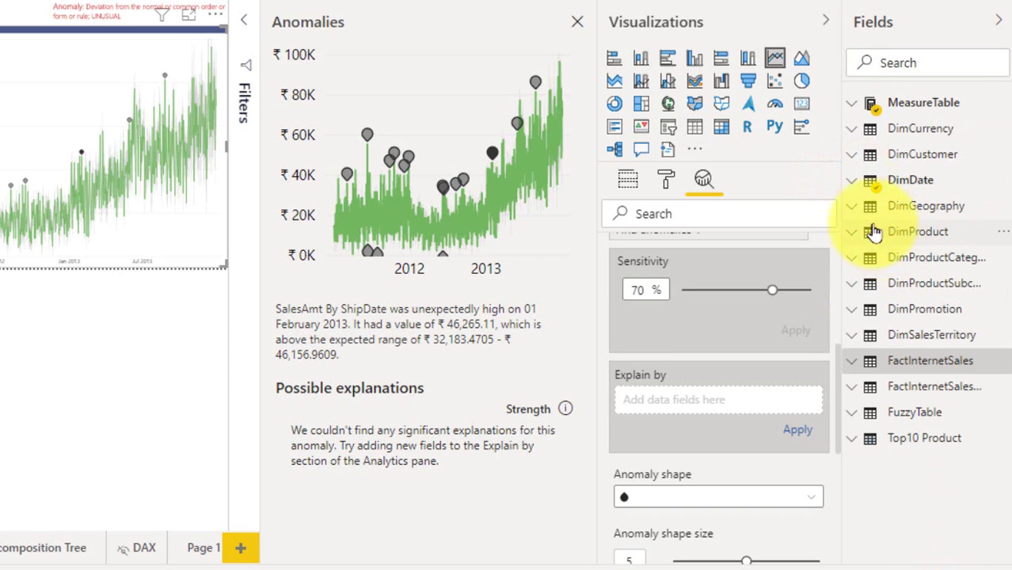
Add Gender and FirstName from DimCustomer as anomaly explanation fields
{"action": "left_click", "coordinate": [856, 161]}
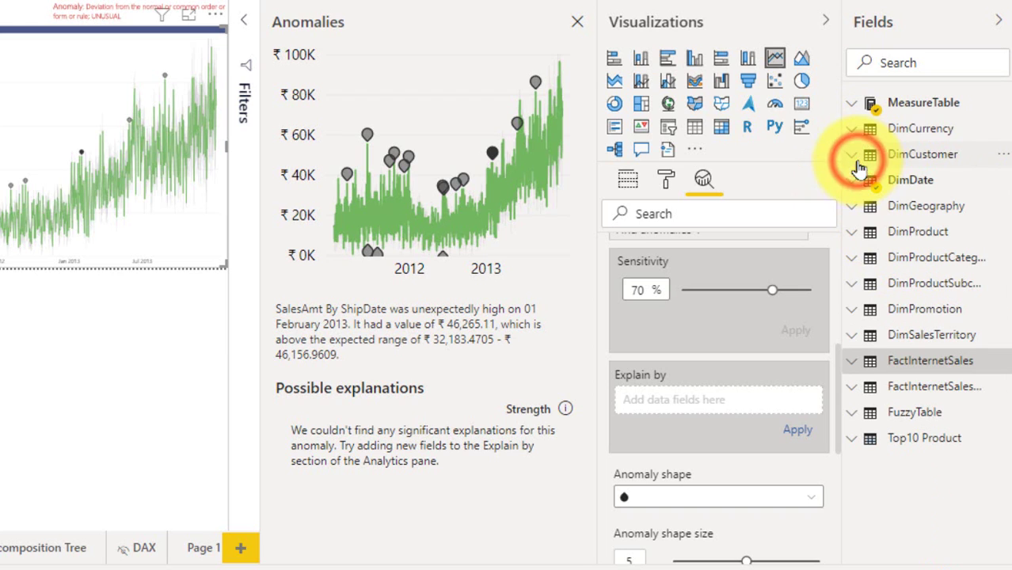
{"action": "left_click_drag", "start_coordinate": [950, 434], "coordinate": [779, 402]}
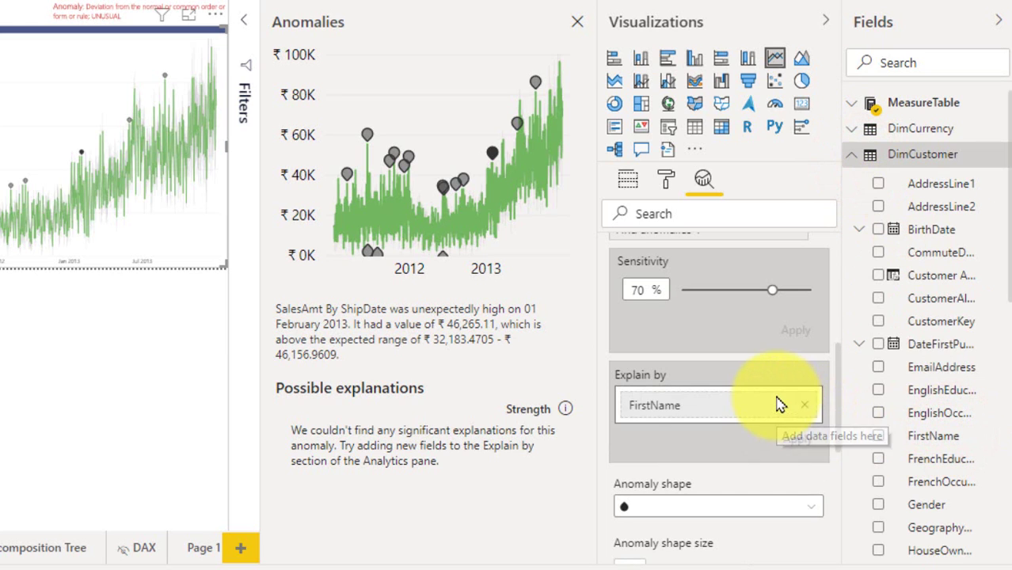
{"action": "left_click", "coordinate": [803, 443]}
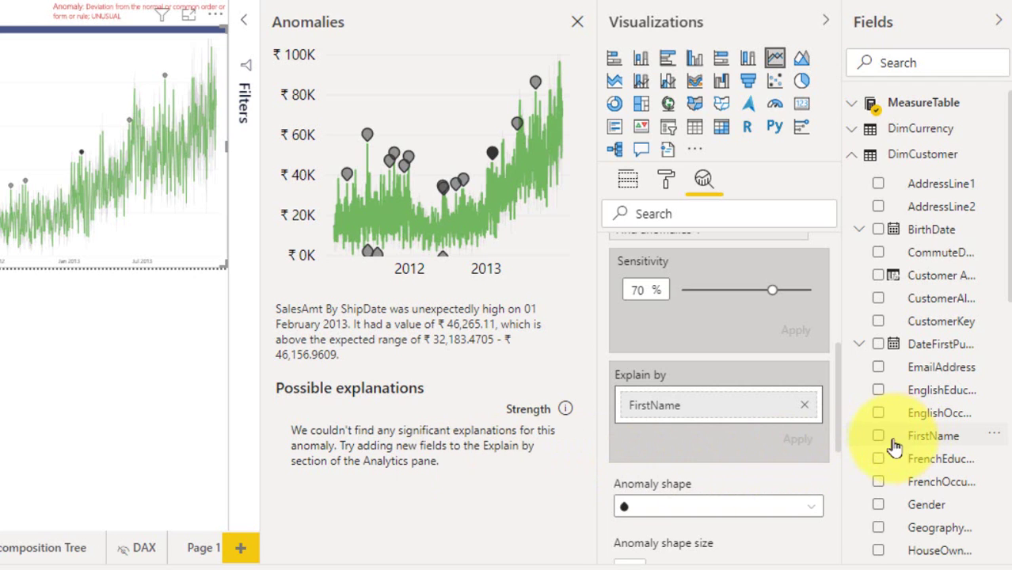
{"action": "left_click", "coordinate": [803, 404]}
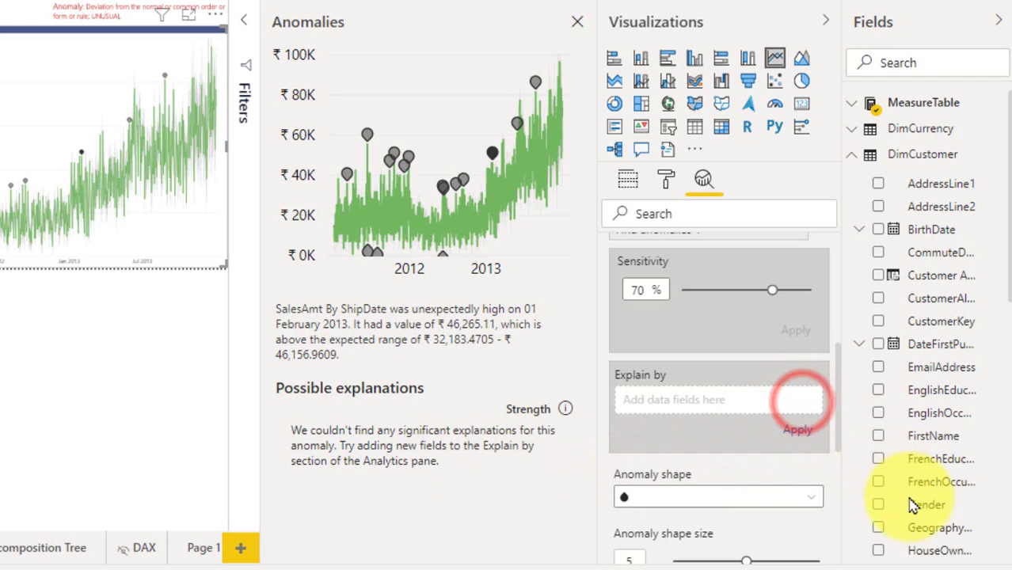
{"action": "left_click_drag", "start_coordinate": [935, 515], "coordinate": [788, 412]}
{"action": "left_click", "coordinate": [795, 434]}
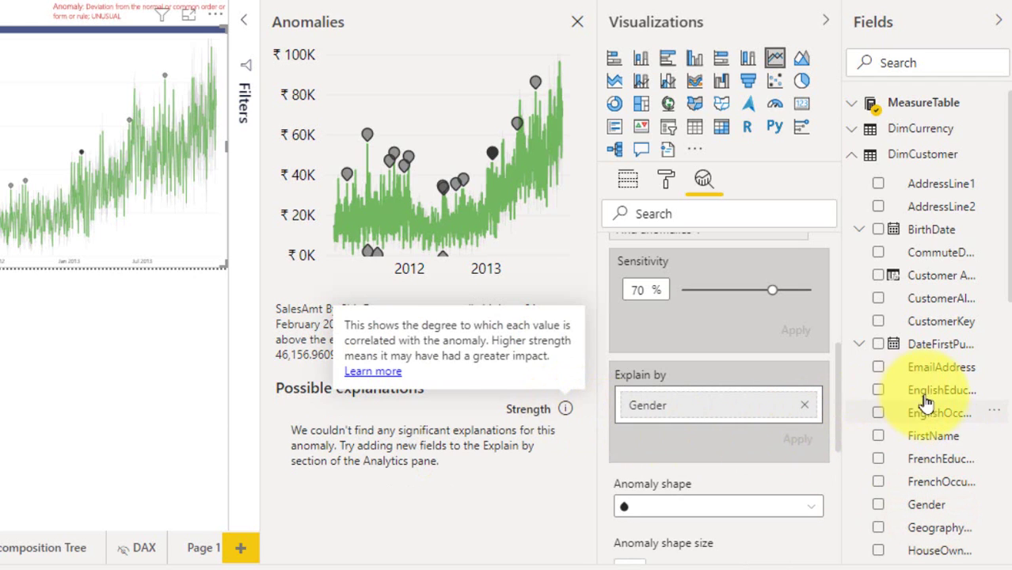
{"action": "left_click_drag", "start_coordinate": [935, 434], "coordinate": [774, 425]}
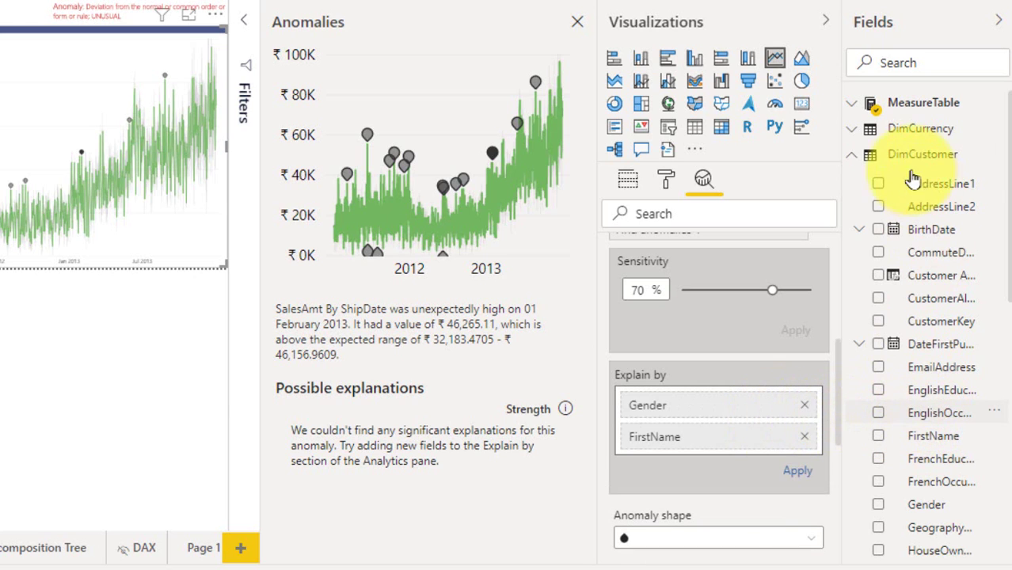
Add EnglishProductCategoryName and EnglishDescription as anomaly explanation fields
{"action": "left_click", "coordinate": [855, 158]}
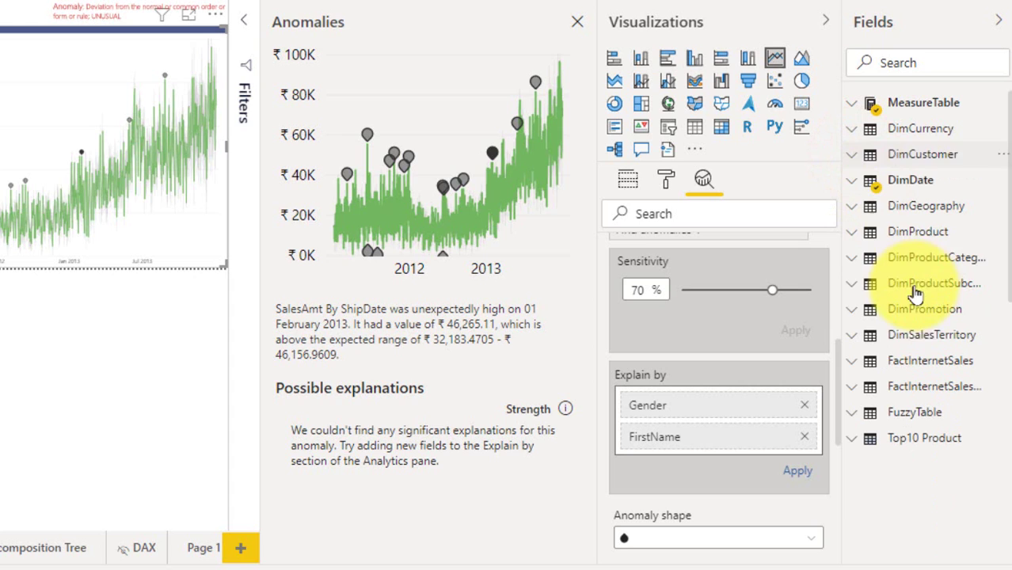
{"action": "left_click", "coordinate": [855, 257]}
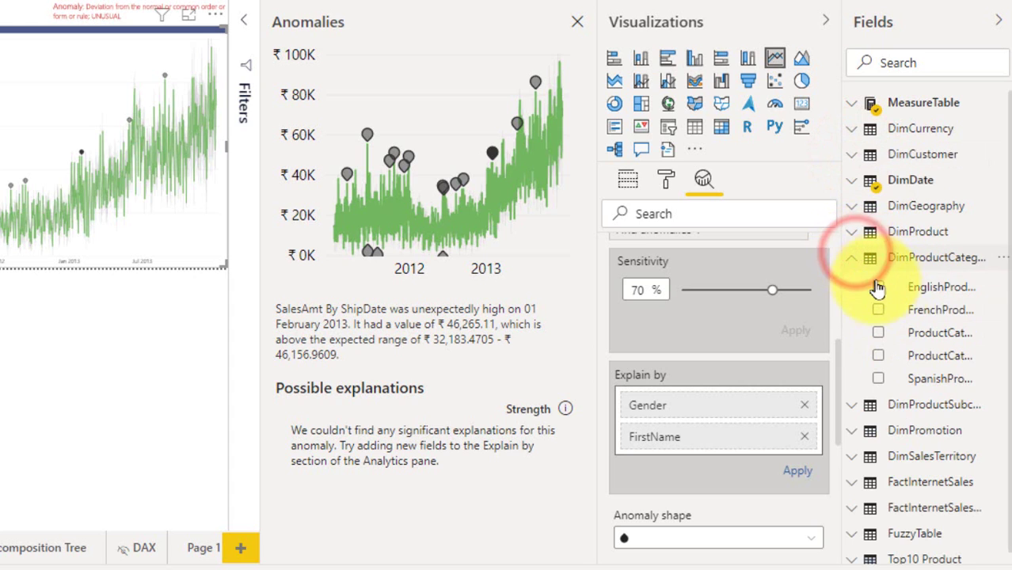
{"action": "left_click_drag", "start_coordinate": [939, 291], "coordinate": [729, 402]}
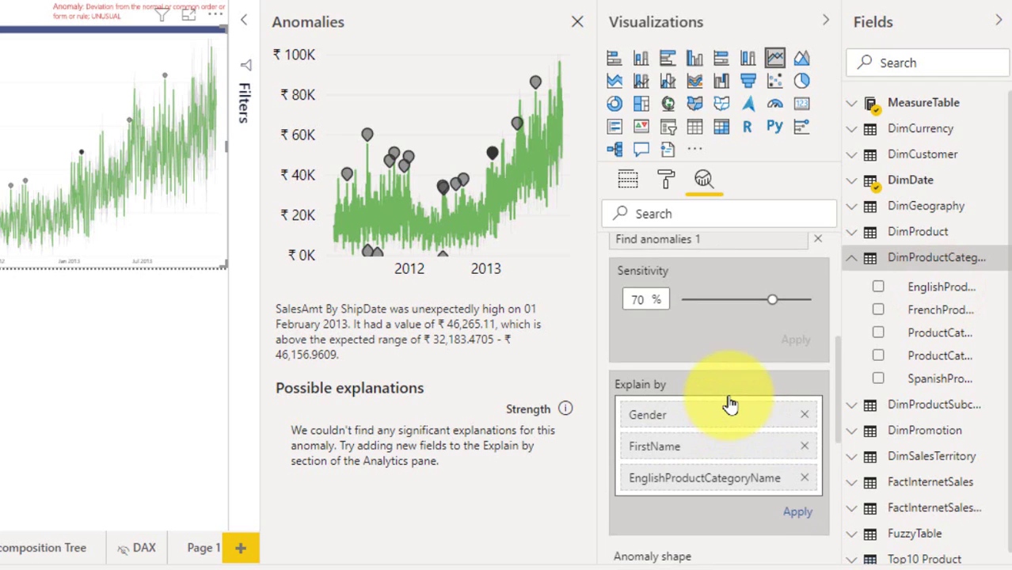
{"action": "left_click", "coordinate": [852, 232]}
{"action": "left_click", "coordinate": [881, 327]}
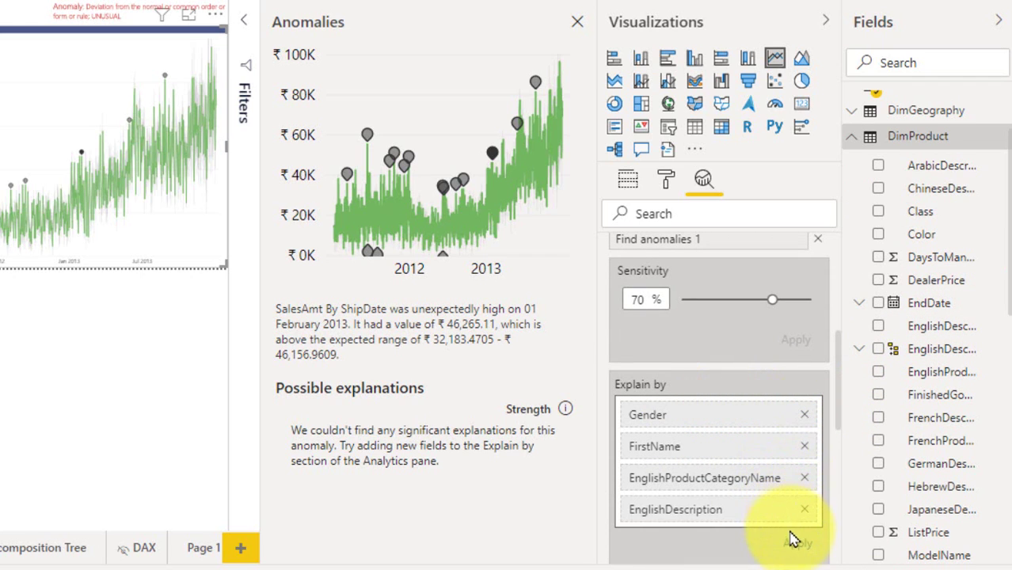
Rerun the explanation with all four fields and show the 26 August 2013 anomaly's details
{"action": "left_click", "coordinate": [793, 538]}
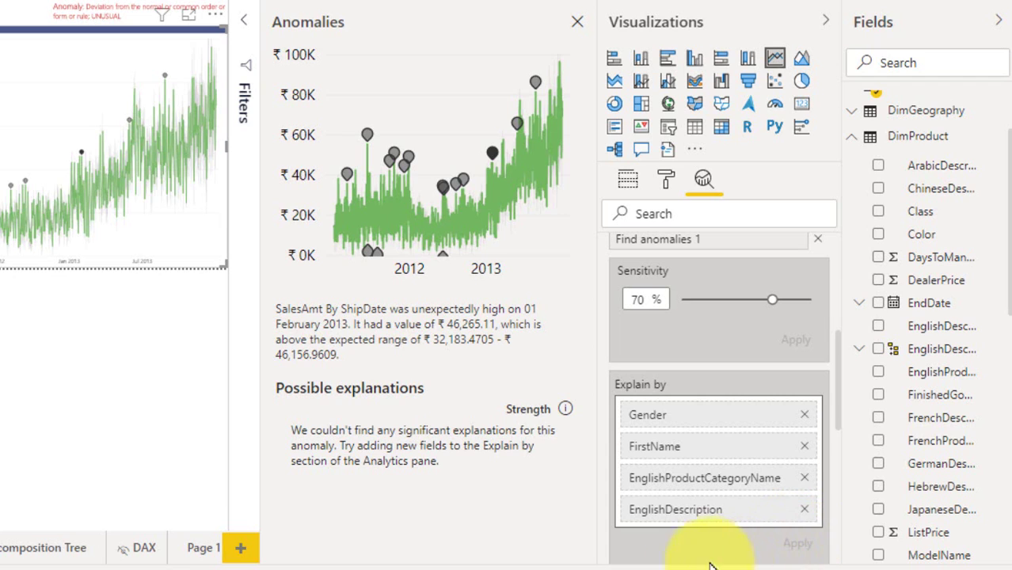
{"action": "left_click", "coordinate": [162, 80]}
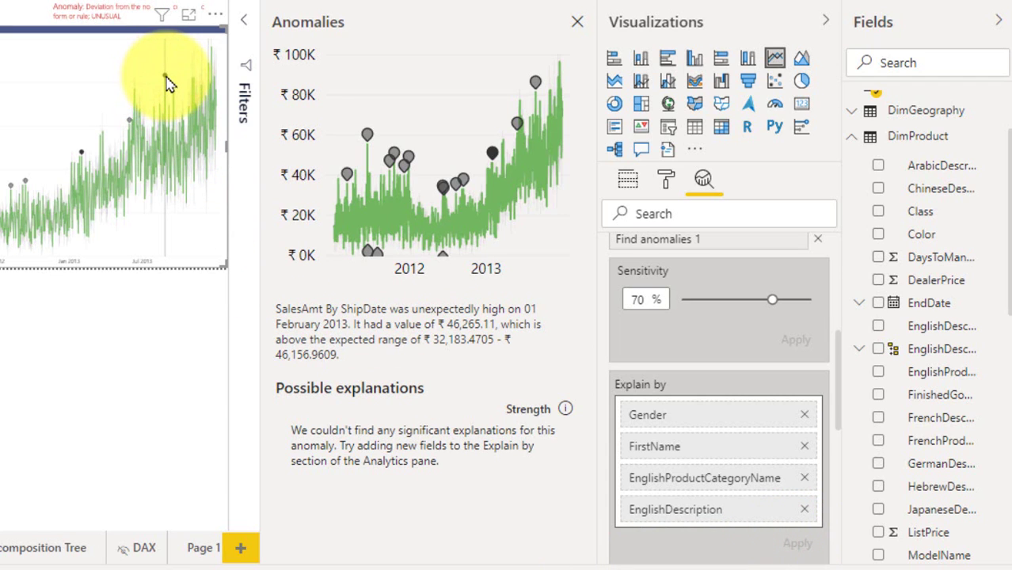
{"action": "left_click", "coordinate": [166, 78]}
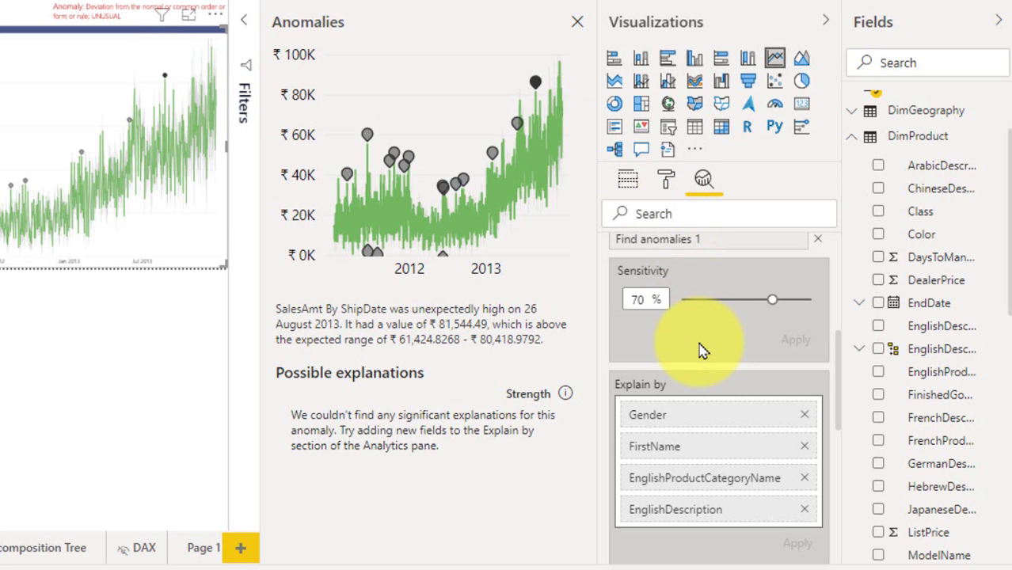
Keep the dot shape for anomaly markers and enlarge them to size 7
{"action": "scroll", "coordinate": [701, 351], "scroll_direction": "down", "scroll_amount": 2}
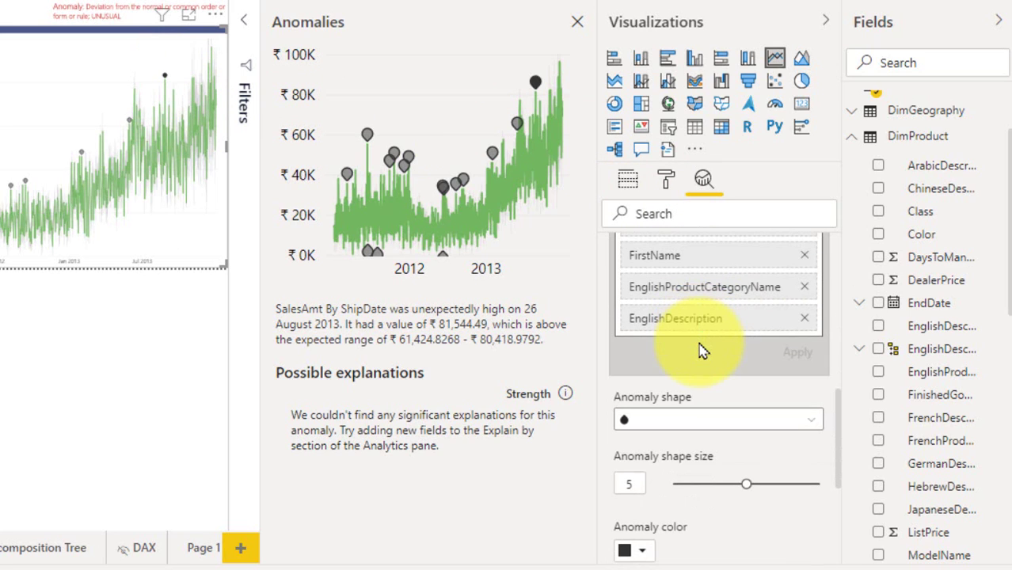
{"action": "scroll", "coordinate": [701, 351], "scroll_direction": "down", "scroll_amount": 1}
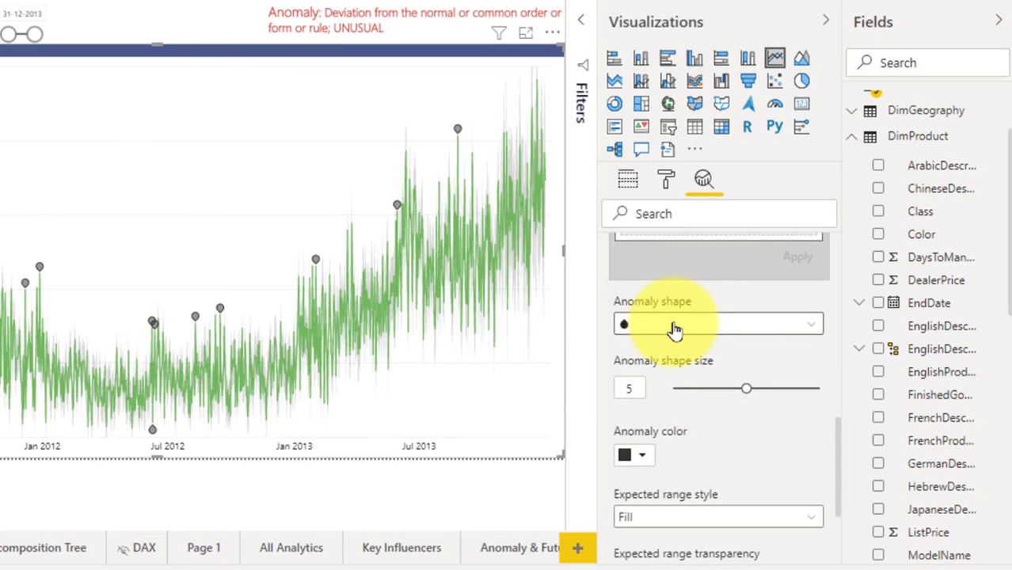
{"action": "left_click", "coordinate": [674, 326]}
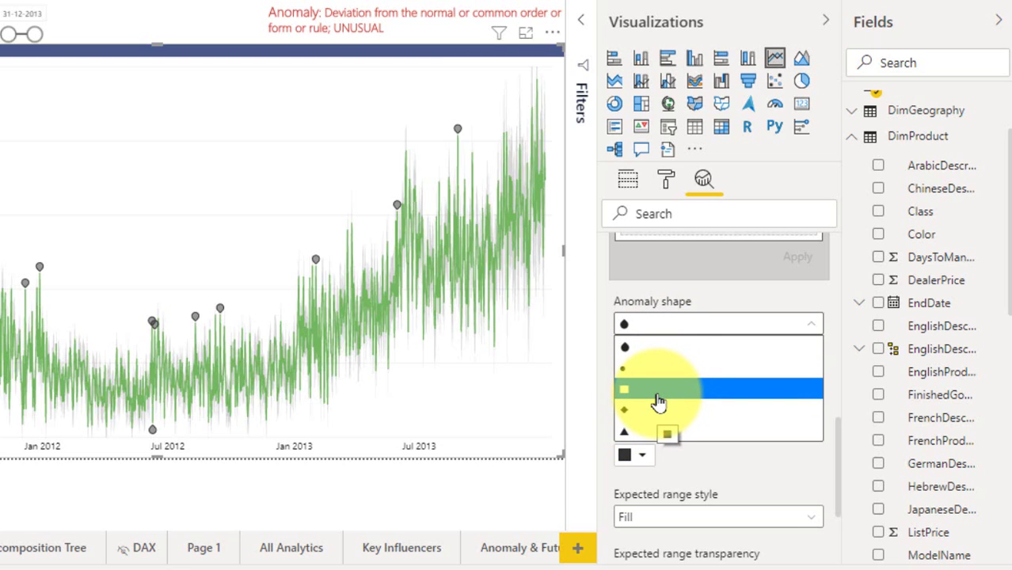
{"action": "left_click", "coordinate": [669, 323]}
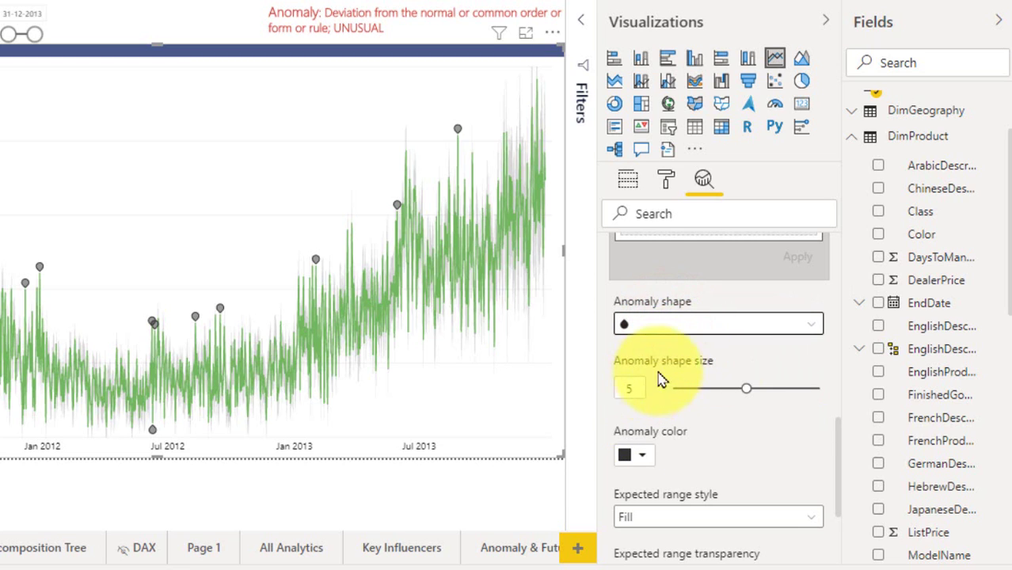
{"action": "left_click_drag", "start_coordinate": [746, 385], "coordinate": [779, 386]}
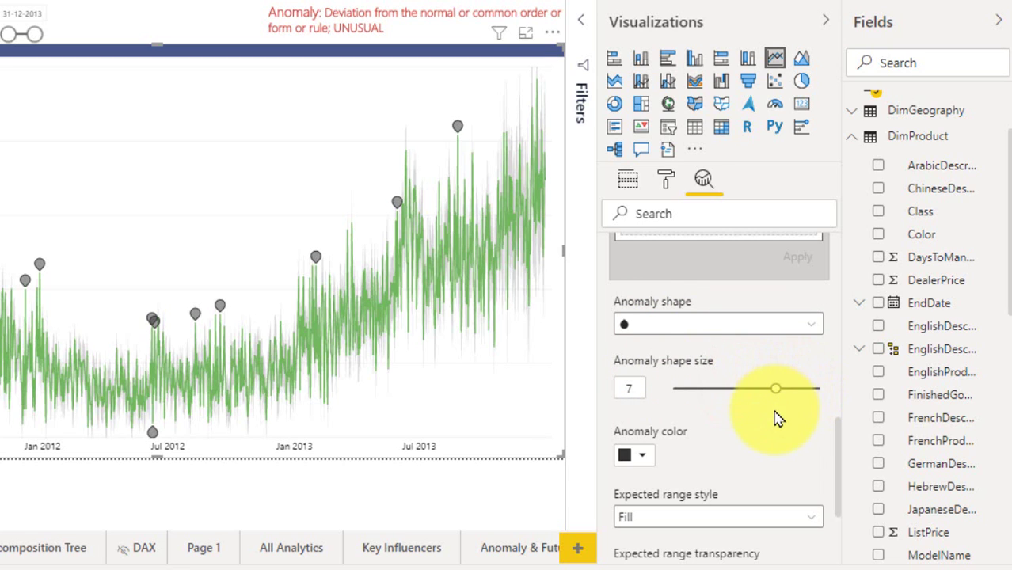
Colour the anomaly markers red and bring up the expected range style options
{"action": "scroll", "coordinate": [775, 418], "scroll_direction": "down", "scroll_amount": 2}
{"action": "left_click", "coordinate": [637, 358]}
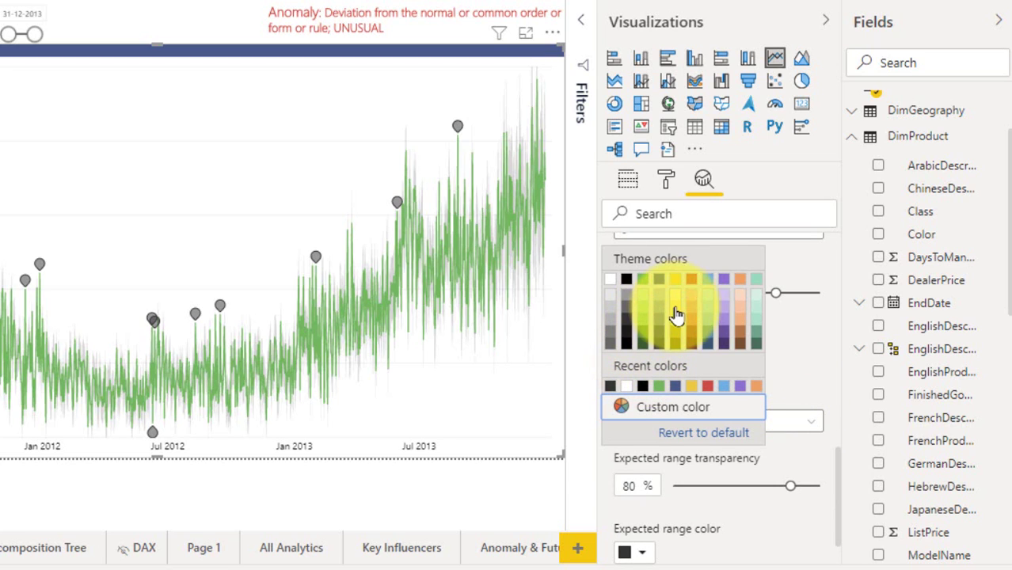
{"action": "left_click", "coordinate": [692, 280]}
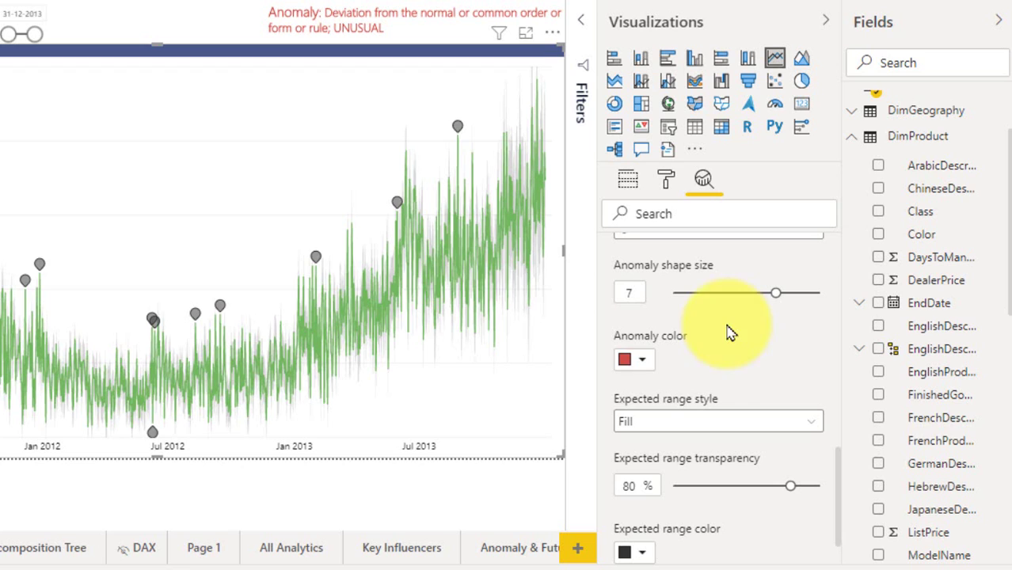
{"action": "scroll", "coordinate": [713, 358], "scroll_direction": "down", "scroll_amount": 2}
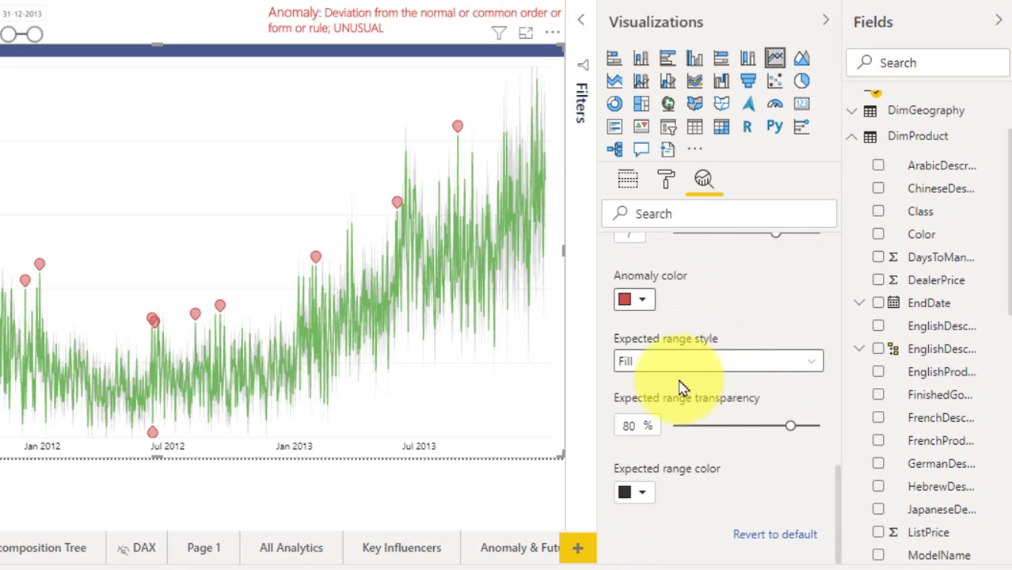
{"action": "left_click", "coordinate": [742, 361]}
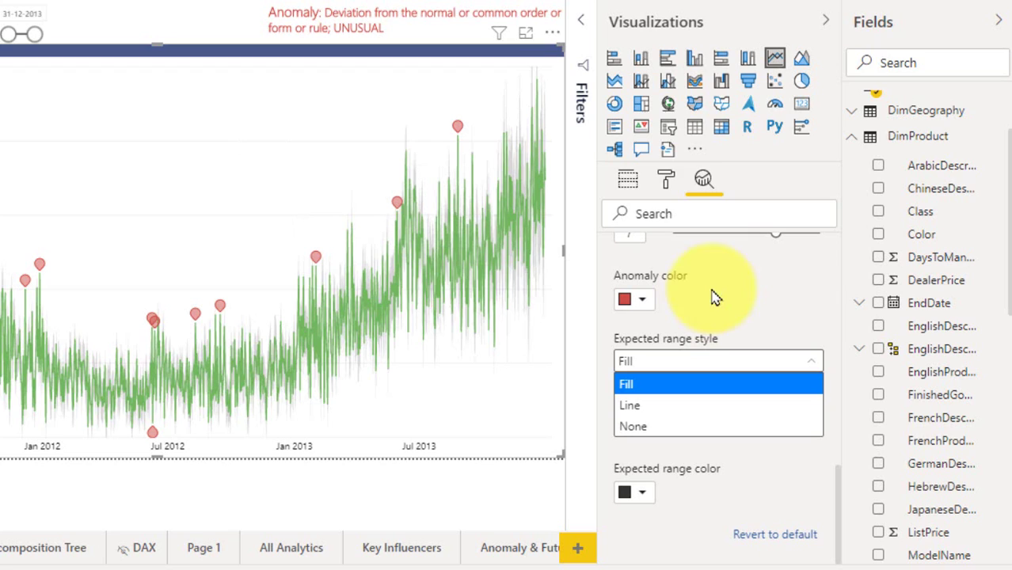
Turn on the line chart's zoom slider and narrow it to about Jul 2011–Jul 2012
{"action": "left_click", "coordinate": [670, 182]}
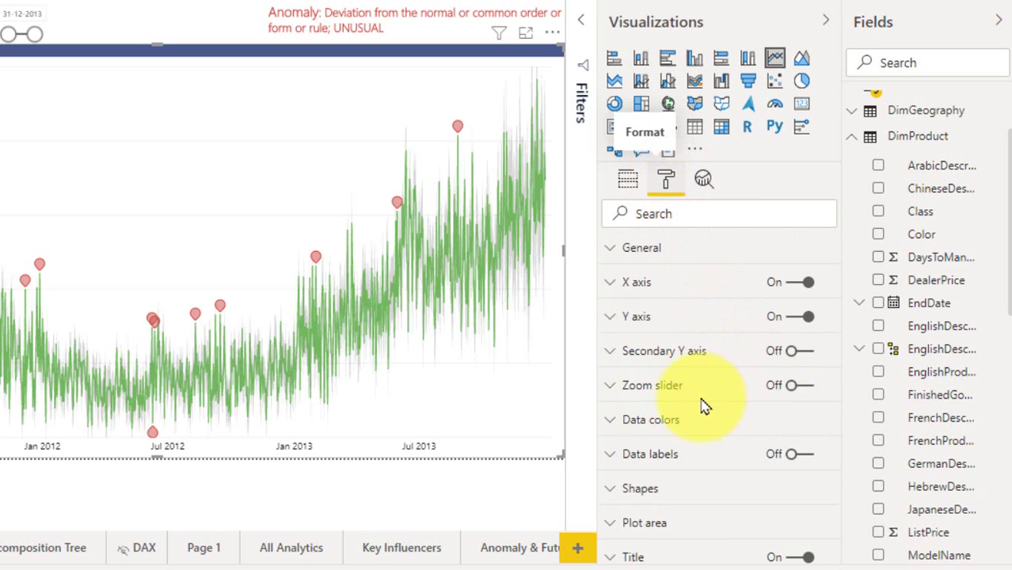
{"action": "left_click", "coordinate": [806, 389]}
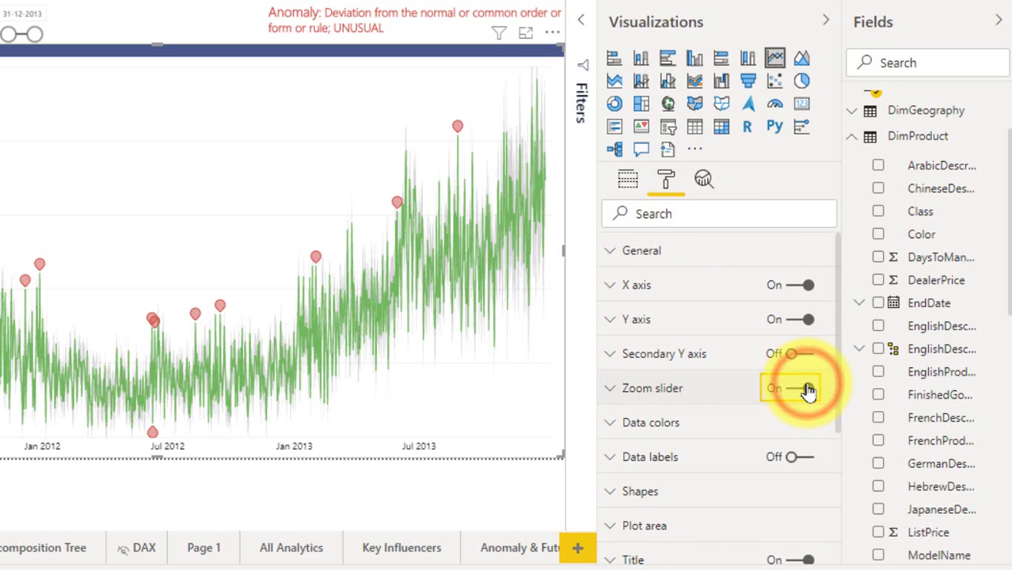
{"action": "left_click", "coordinate": [645, 392]}
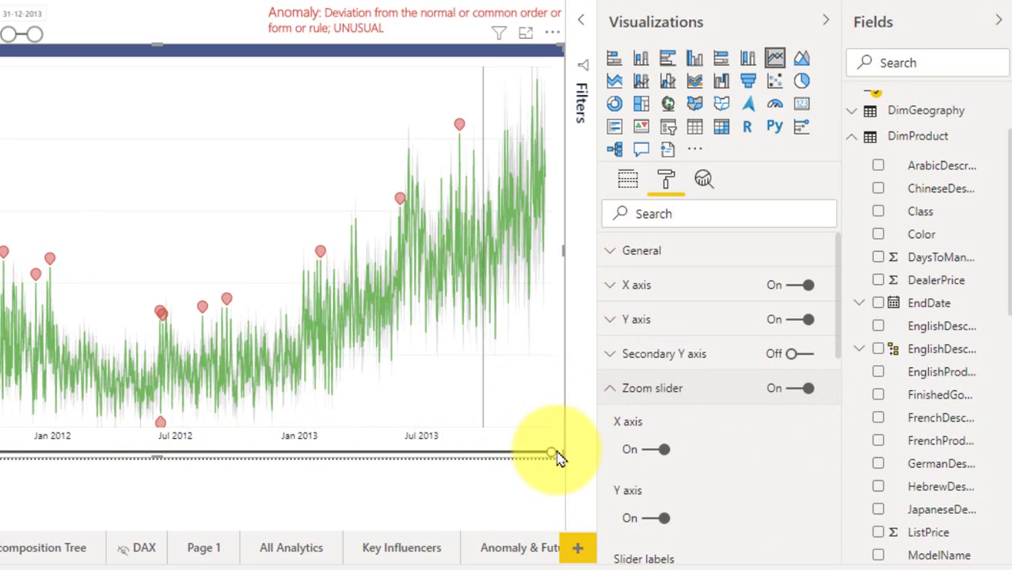
{"action": "left_click_drag", "start_coordinate": [554, 457], "coordinate": [235, 462]}
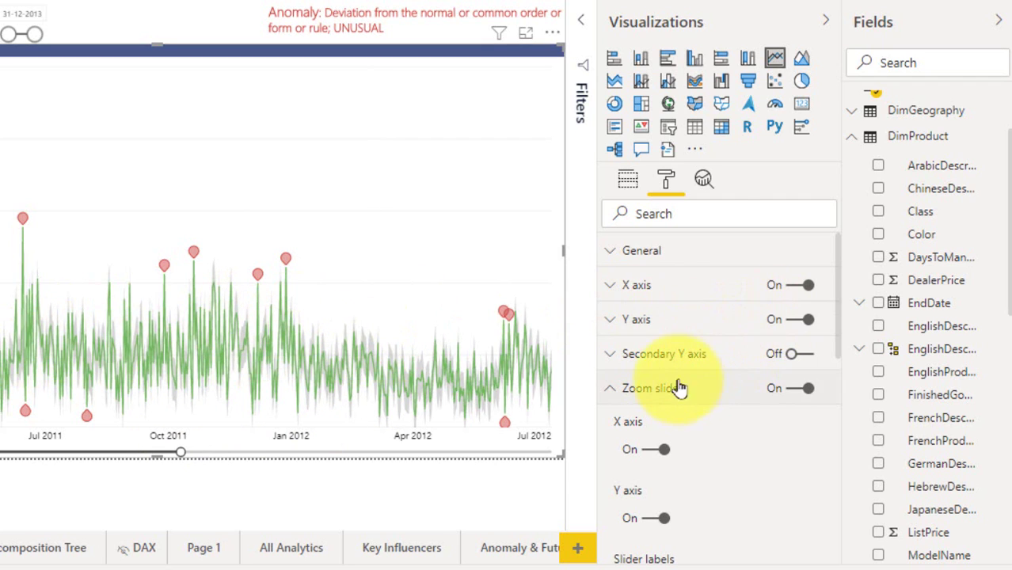
{"action": "left_click", "coordinate": [704, 180]}
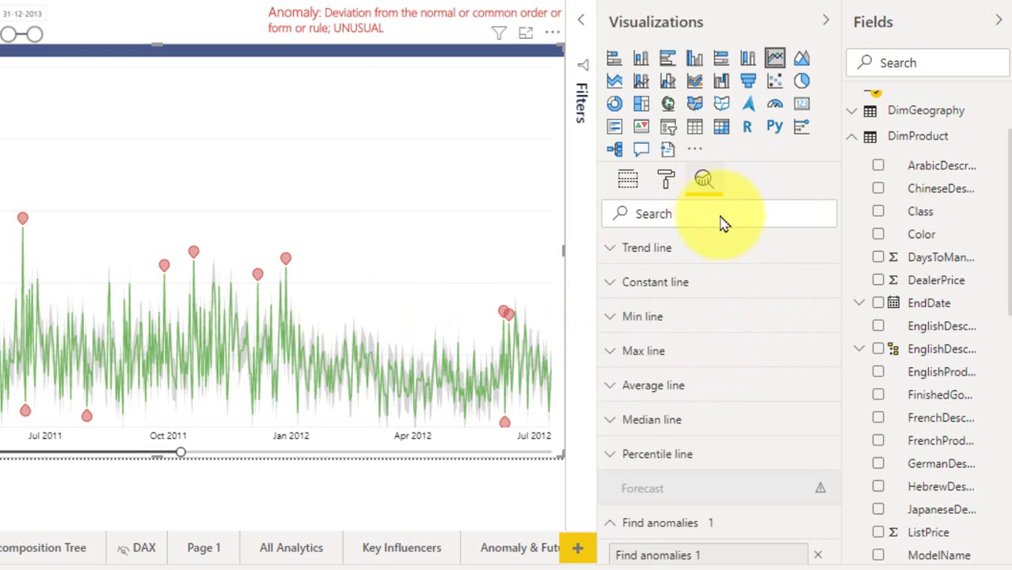
Try the Line style for the expected range, then switch it back to Fill
{"action": "scroll", "coordinate": [748, 400], "scroll_direction": "down", "scroll_amount": 15}
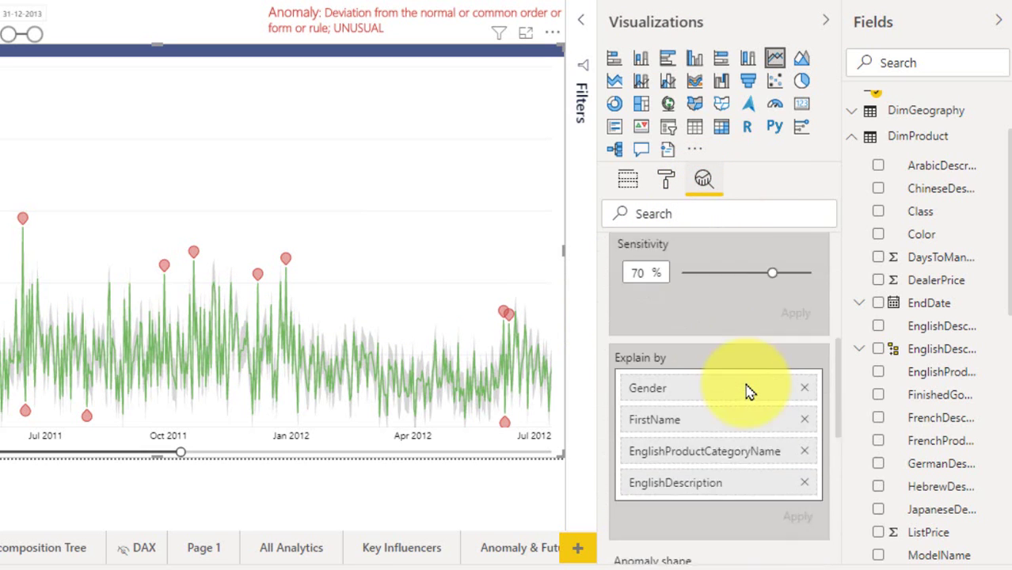
{"action": "scroll", "coordinate": [749, 392], "scroll_direction": "down", "scroll_amount": 1}
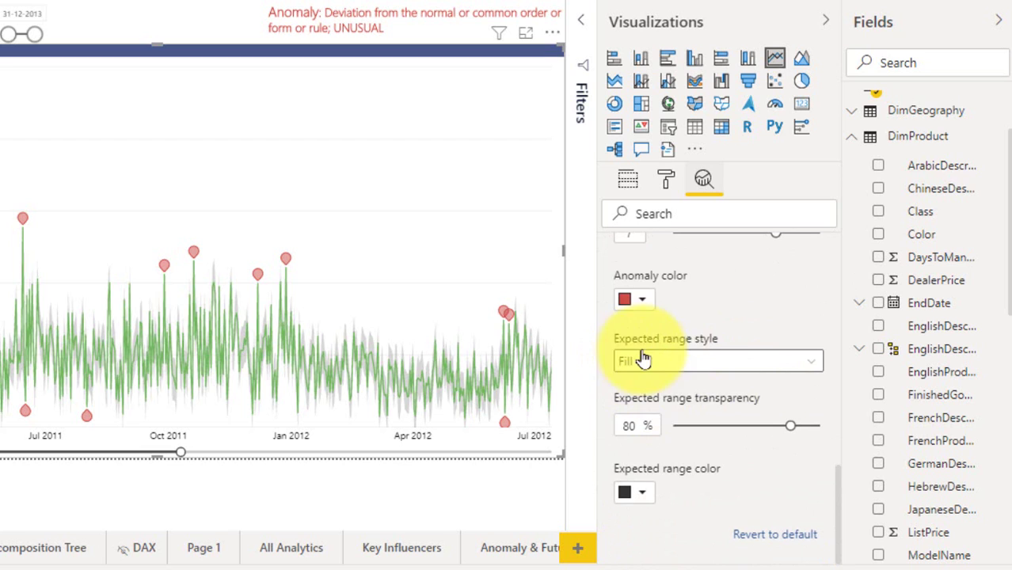
{"action": "left_click", "coordinate": [694, 362]}
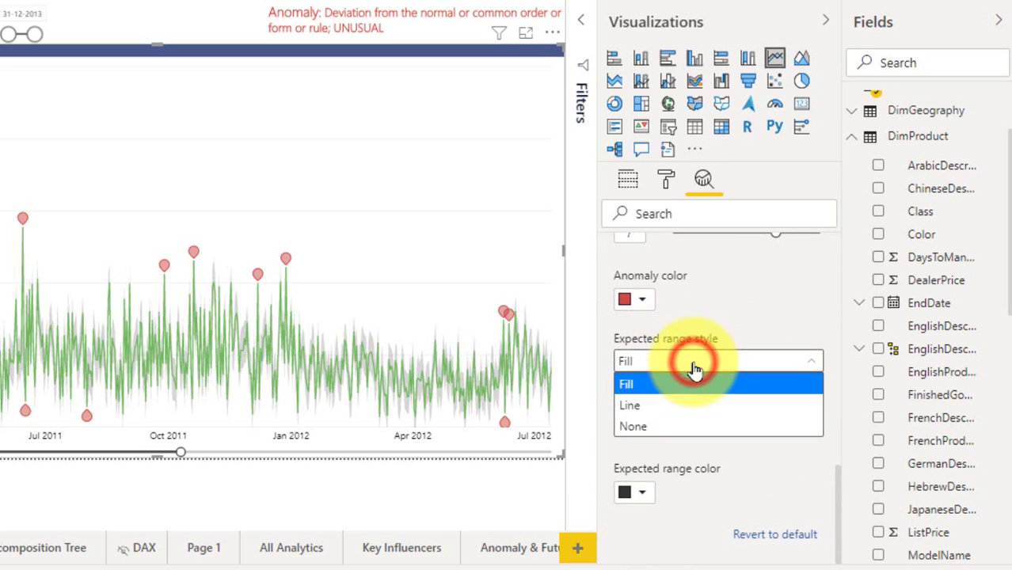
{"action": "left_click", "coordinate": [651, 406]}
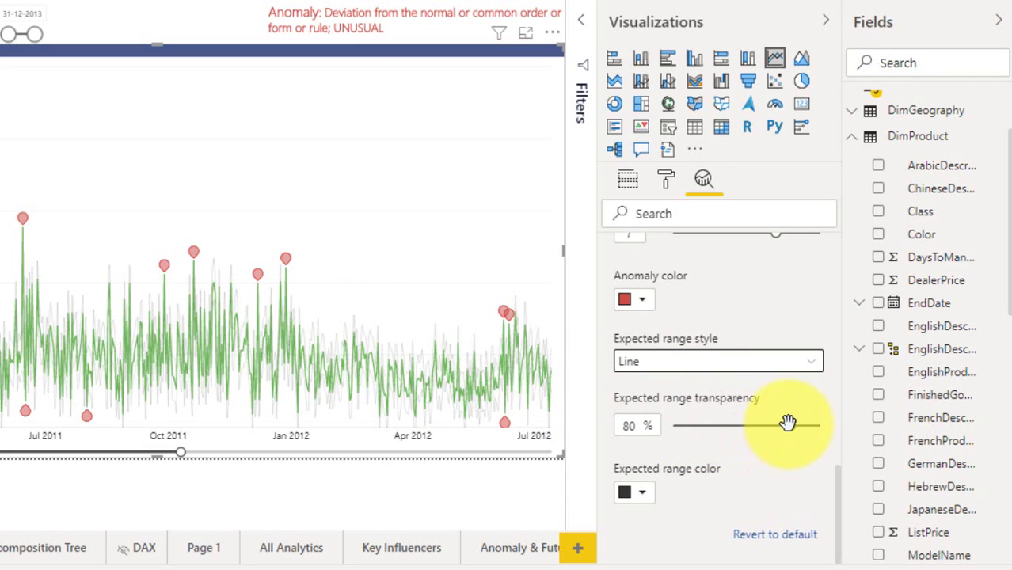
{"action": "left_click_drag", "start_coordinate": [789, 423], "coordinate": [672, 428]}
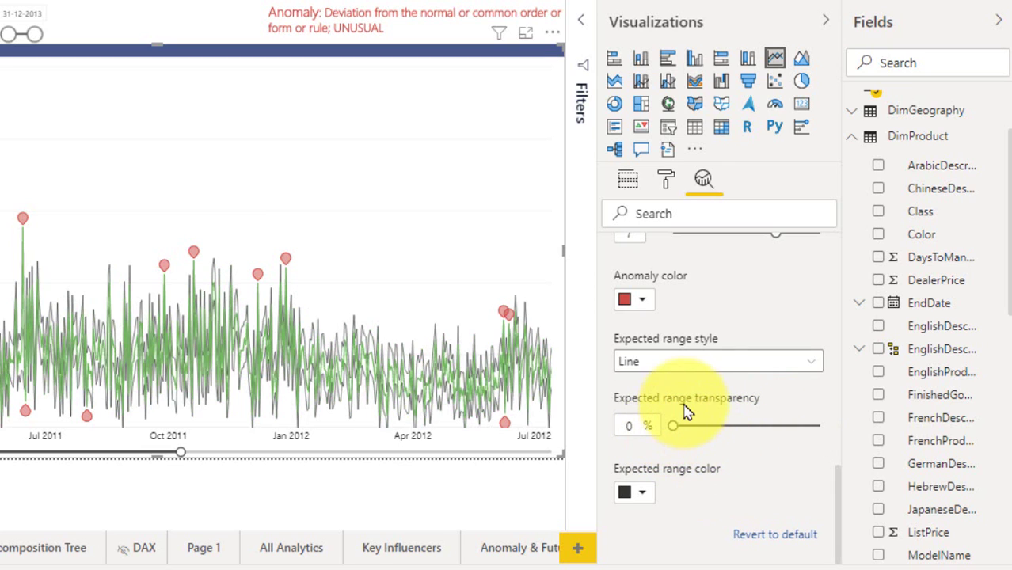
{"action": "left_click", "coordinate": [679, 363]}
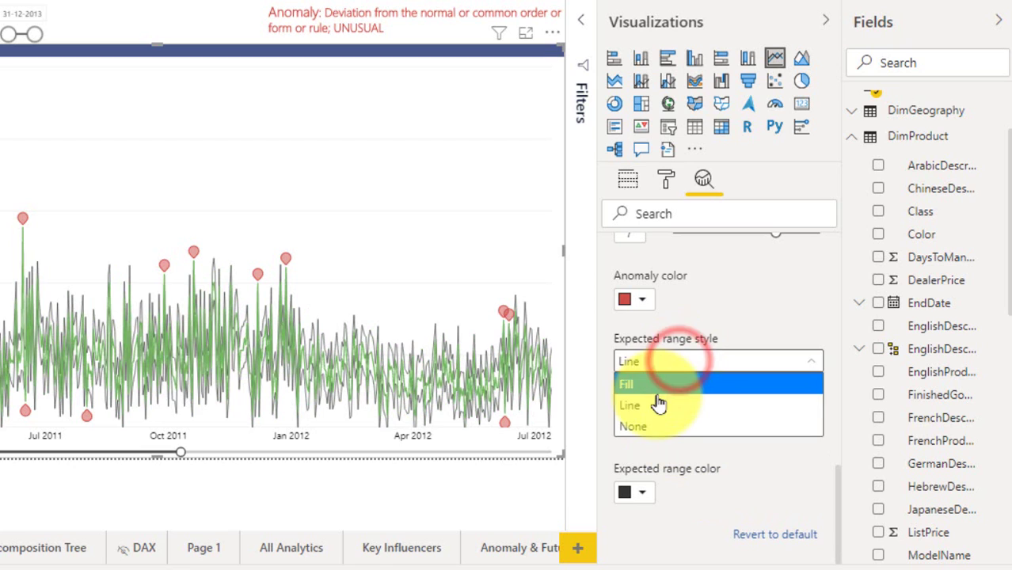
{"action": "left_click", "coordinate": [655, 384]}
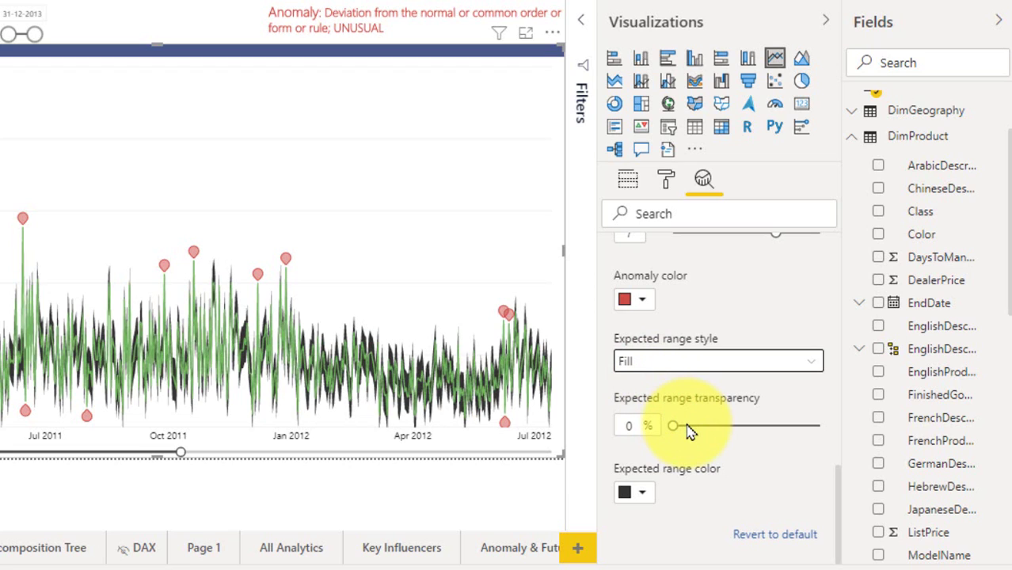
Set expected range transparency to 82% and zoom the chart to roughly May–Sep 2011
{"action": "left_click", "coordinate": [617, 426]}
{"action": "type", "text": "50"}
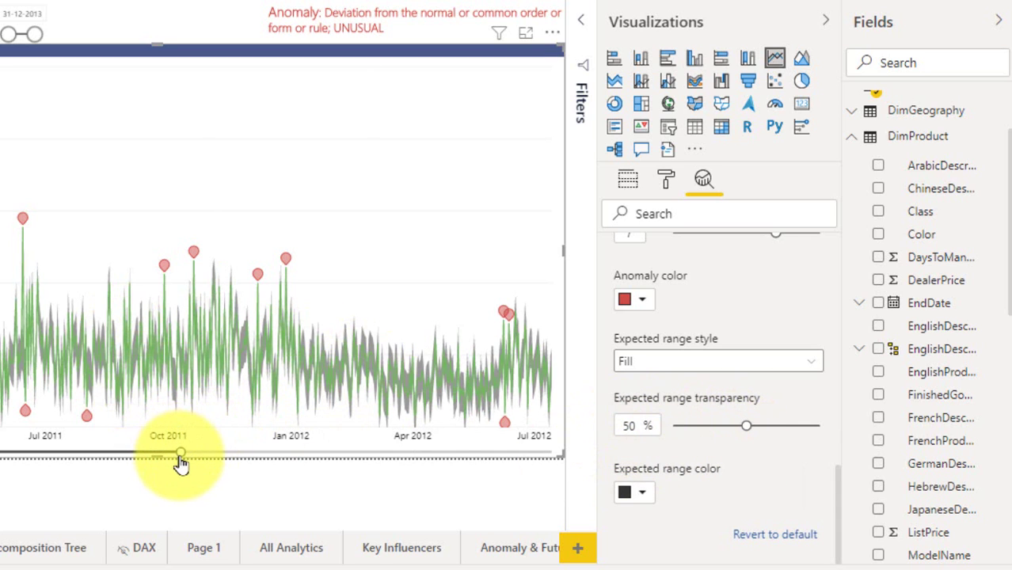
{"action": "left_click_drag", "start_coordinate": [180, 453], "coordinate": [7, 452]}
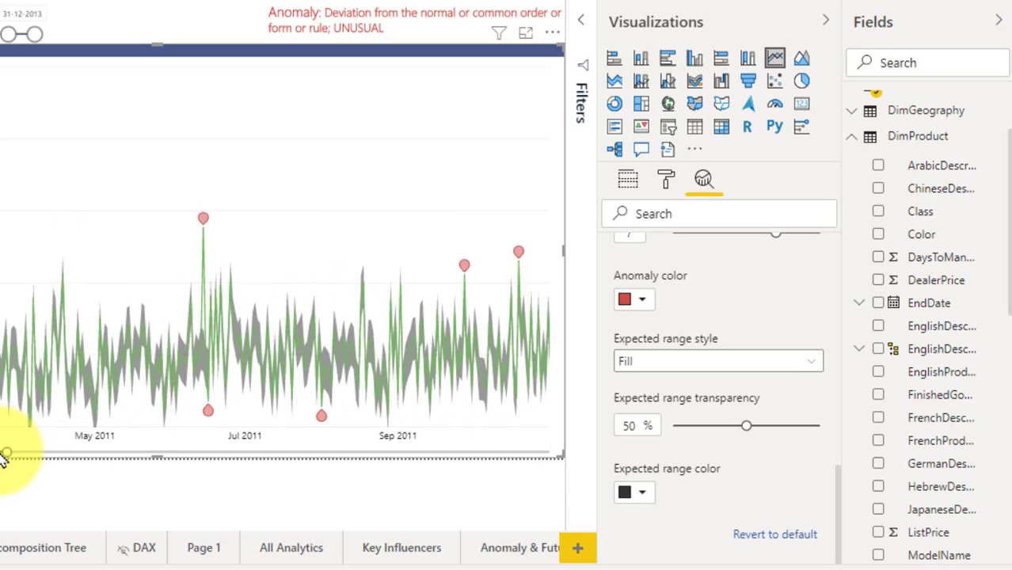
{"action": "left_click", "coordinate": [745, 425]}
{"action": "left_click_drag", "start_coordinate": [779, 425], "coordinate": [779, 424]}
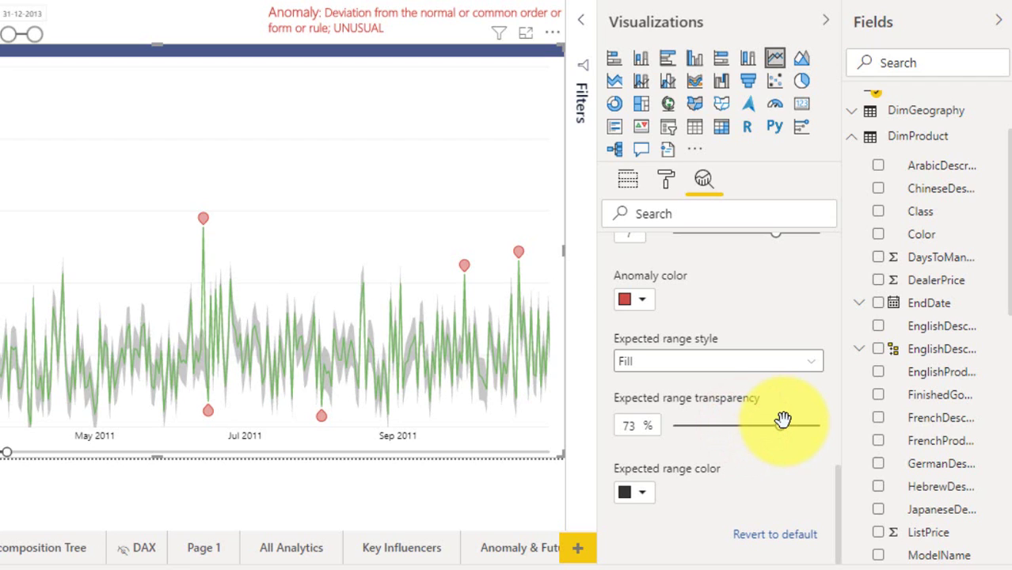
{"action": "left_click", "coordinate": [792, 425]}
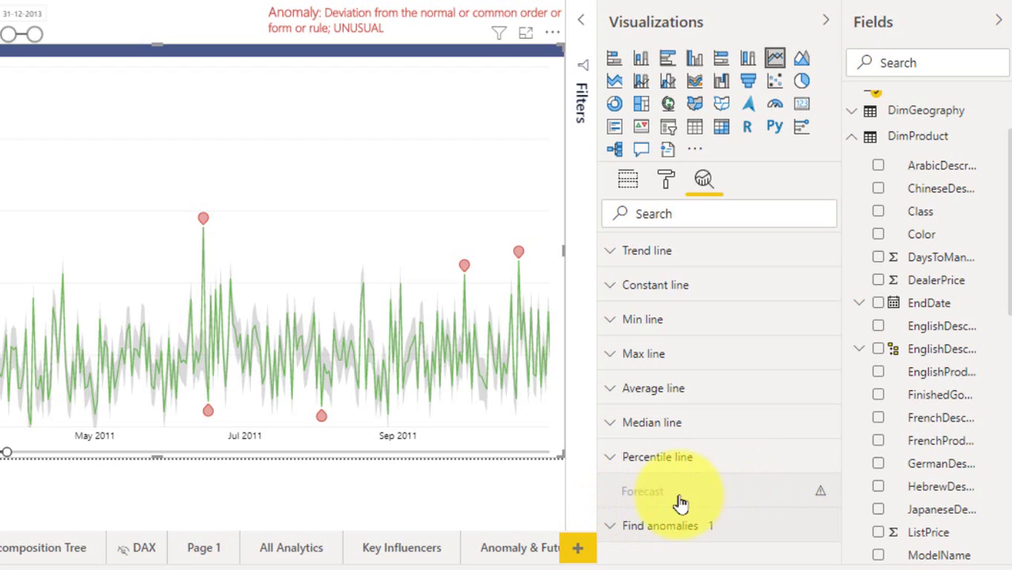
Delete Find anomalies 1 and switch the zoom slider Off to show the full 2011–2013 range
{"action": "mouse_move", "coordinate": [823, 497]}
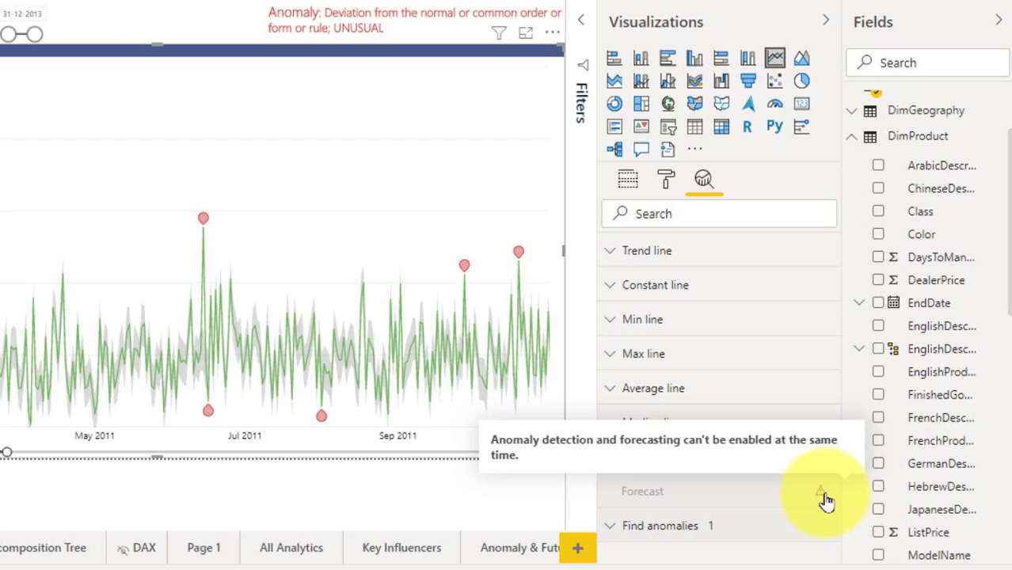
{"action": "left_click", "coordinate": [696, 525]}
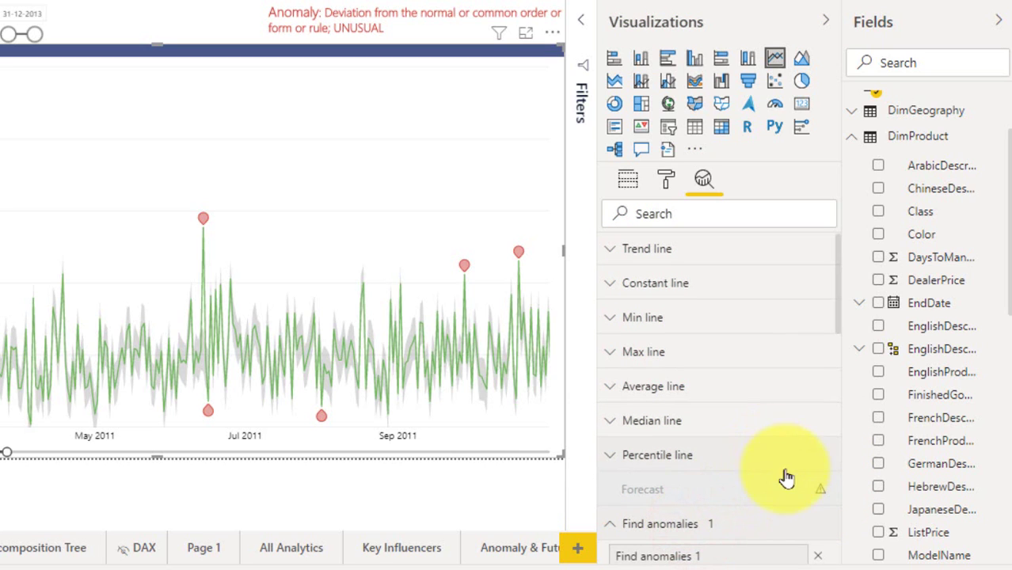
{"action": "scroll", "coordinate": [791, 459], "scroll_direction": "down", "scroll_amount": 1}
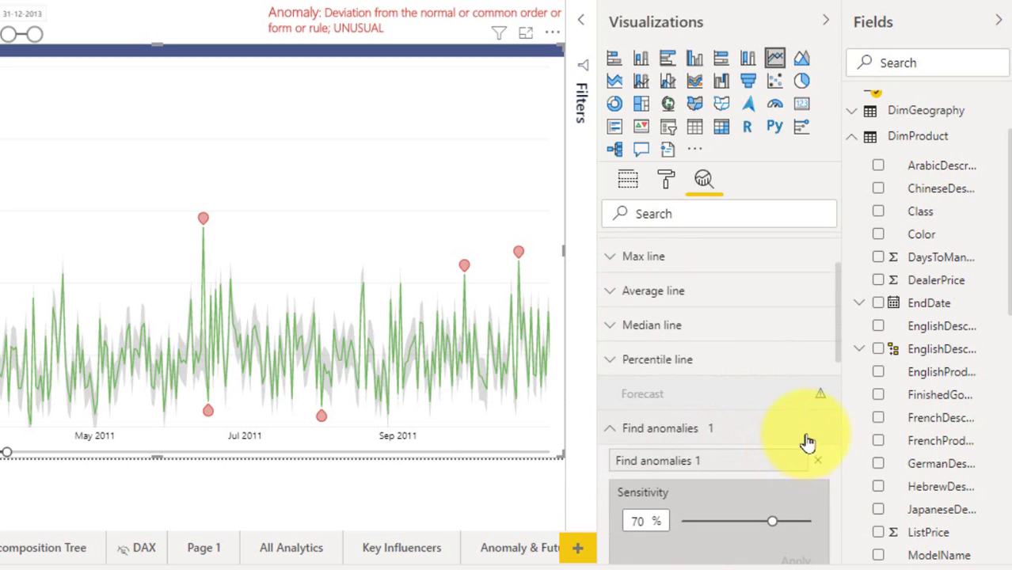
{"action": "left_click", "coordinate": [821, 465]}
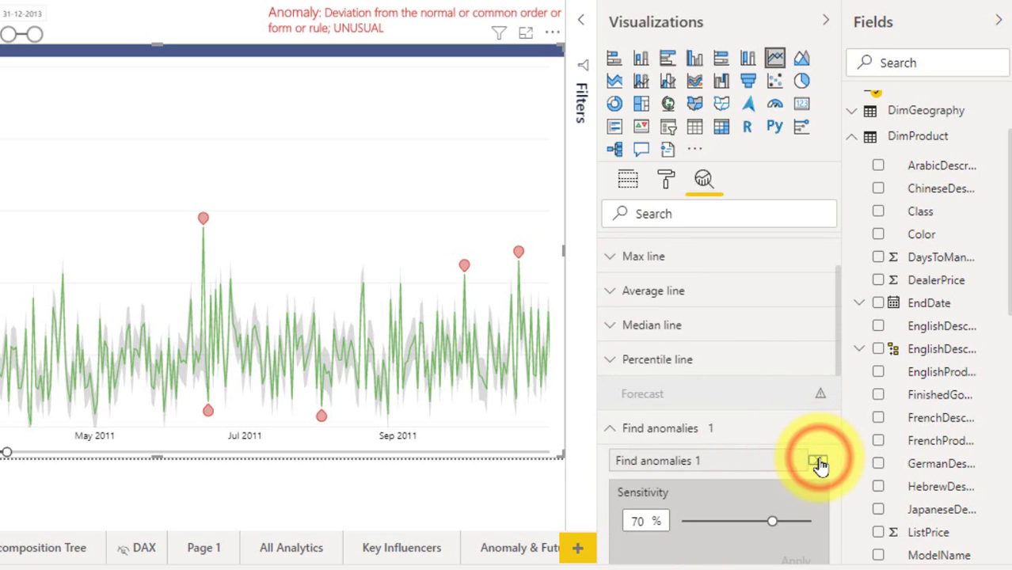
{"action": "left_click", "coordinate": [682, 422]}
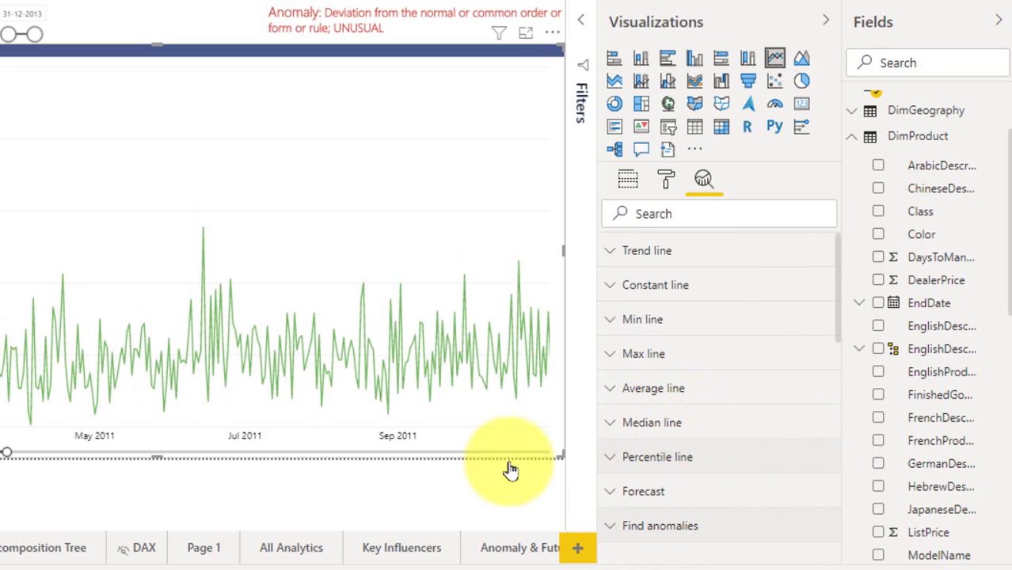
{"action": "left_click", "coordinate": [666, 179]}
{"action": "left_click", "coordinate": [801, 387]}
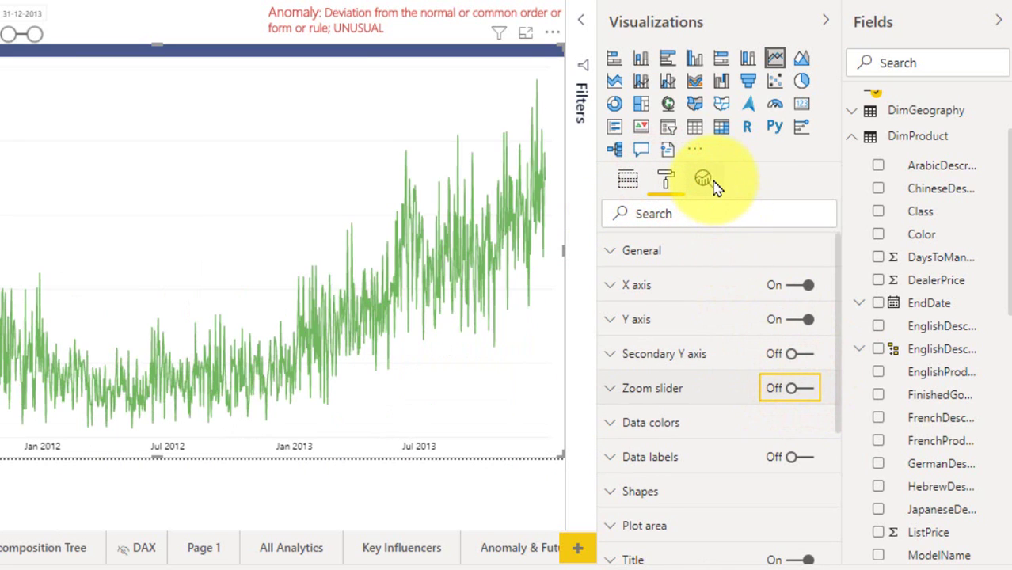
Add Forecast 1 to the line chart with a length of 10 Day(s)
{"action": "left_click", "coordinate": [707, 181]}
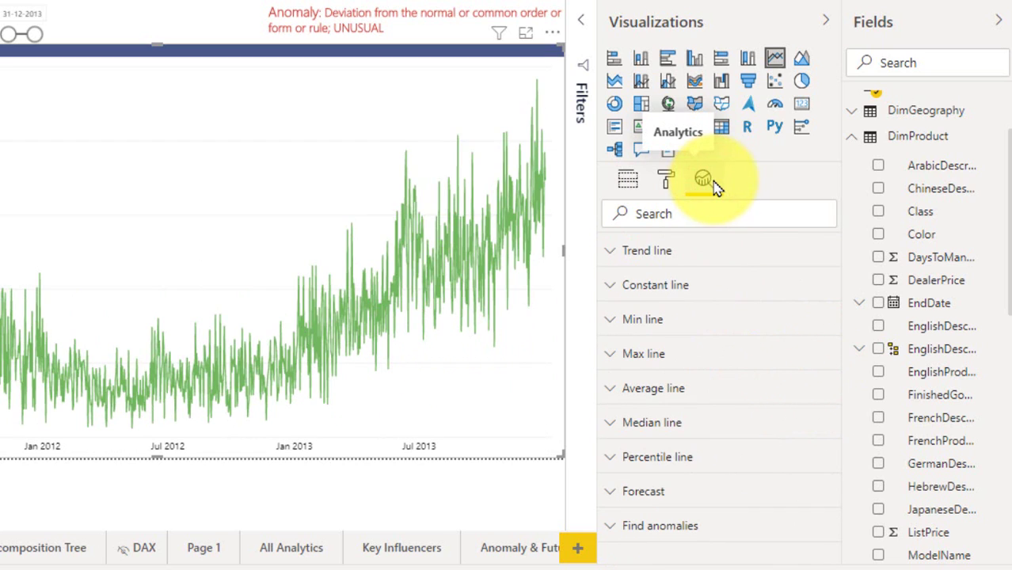
{"action": "left_click", "coordinate": [677, 492]}
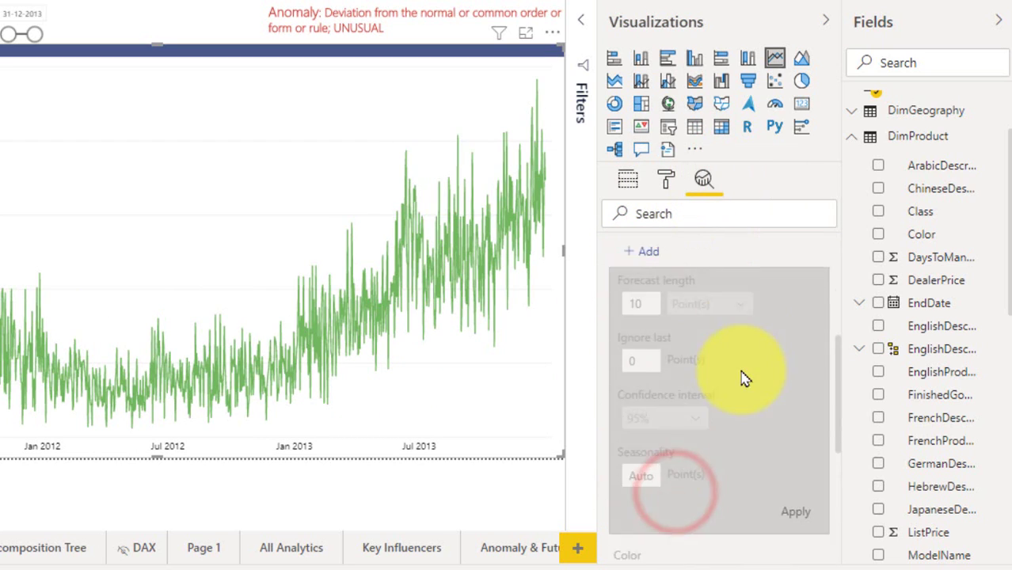
{"action": "scroll", "coordinate": [712, 364], "scroll_direction": "up", "scroll_amount": 2}
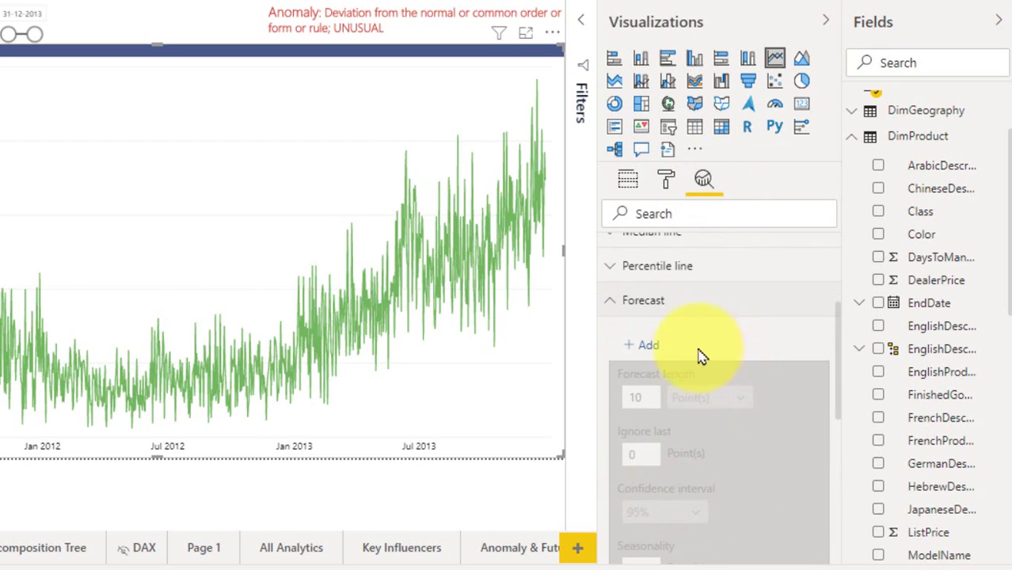
{"action": "left_click", "coordinate": [646, 349]}
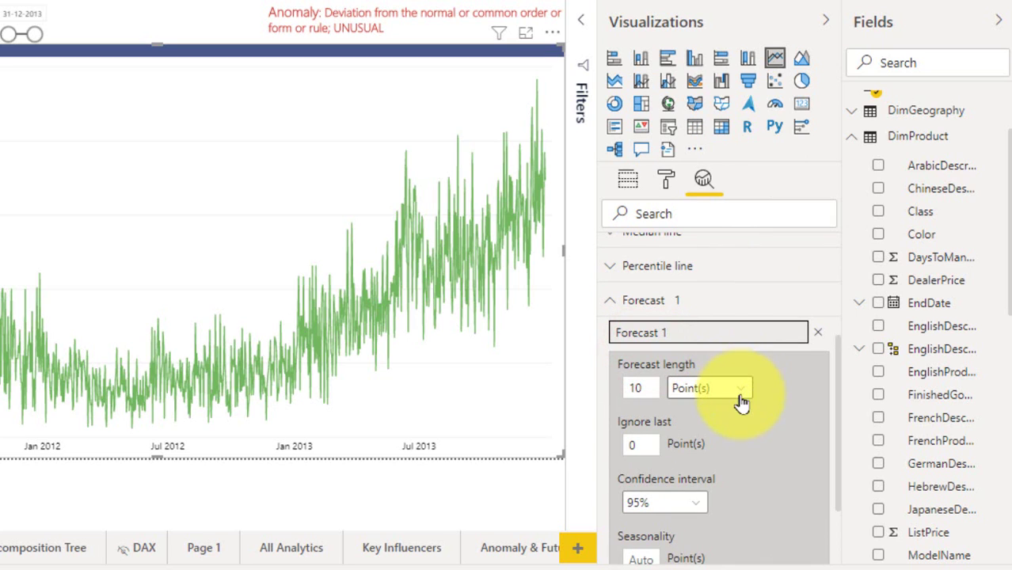
{"action": "left_click", "coordinate": [657, 388]}
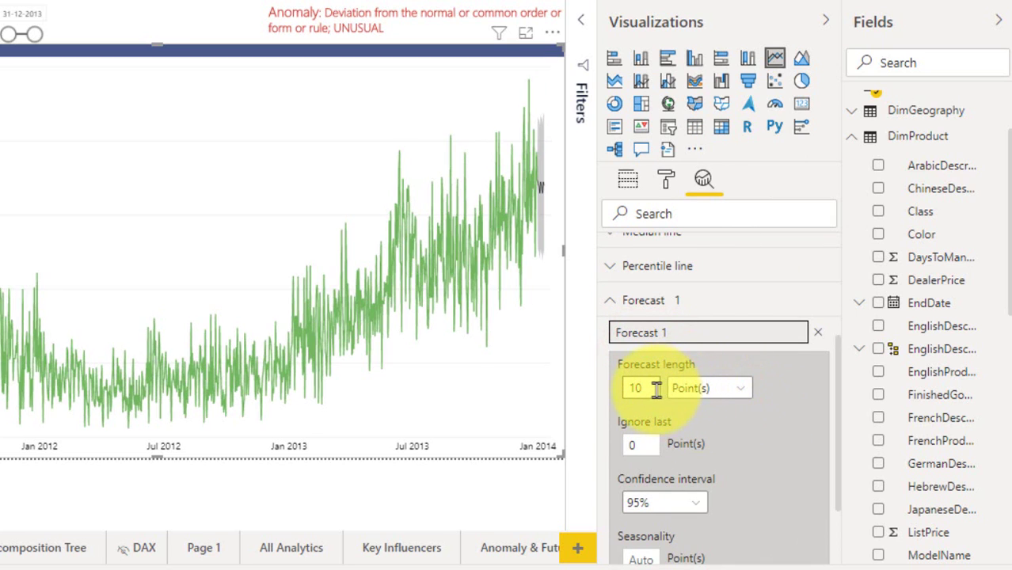
{"action": "left_click", "coordinate": [716, 389]}
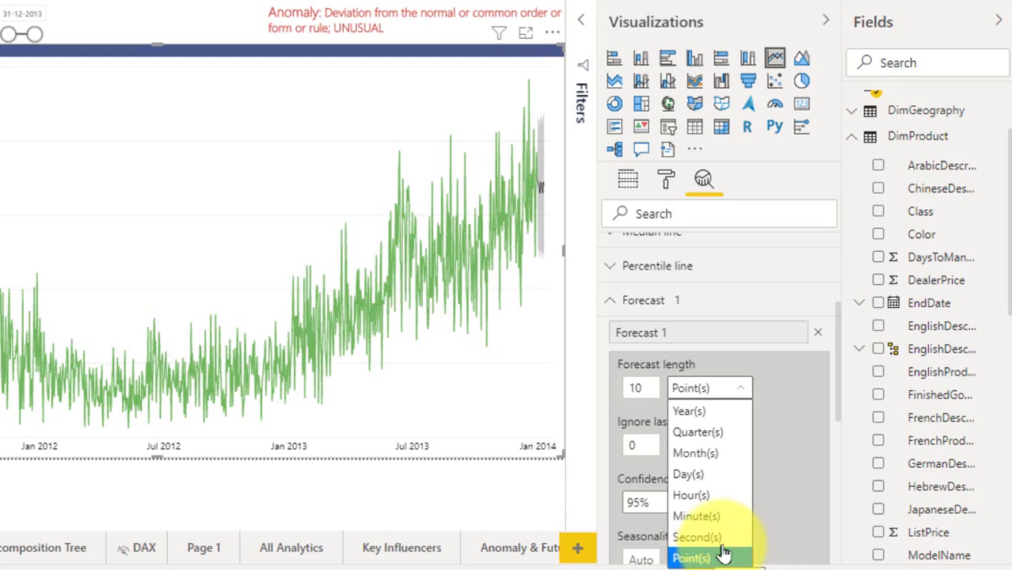
{"action": "left_click", "coordinate": [708, 475]}
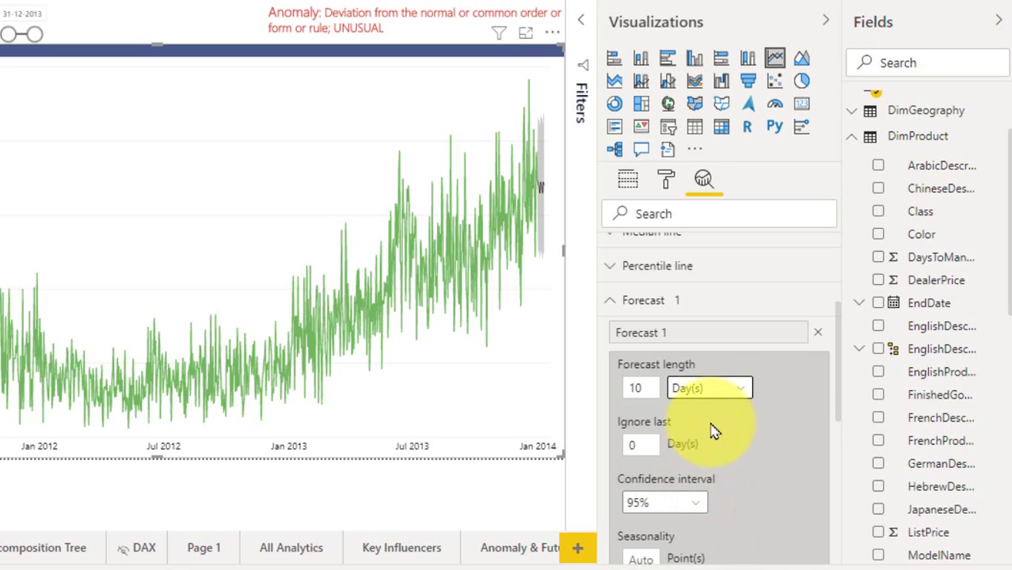
{"action": "left_click", "coordinate": [646, 443]}
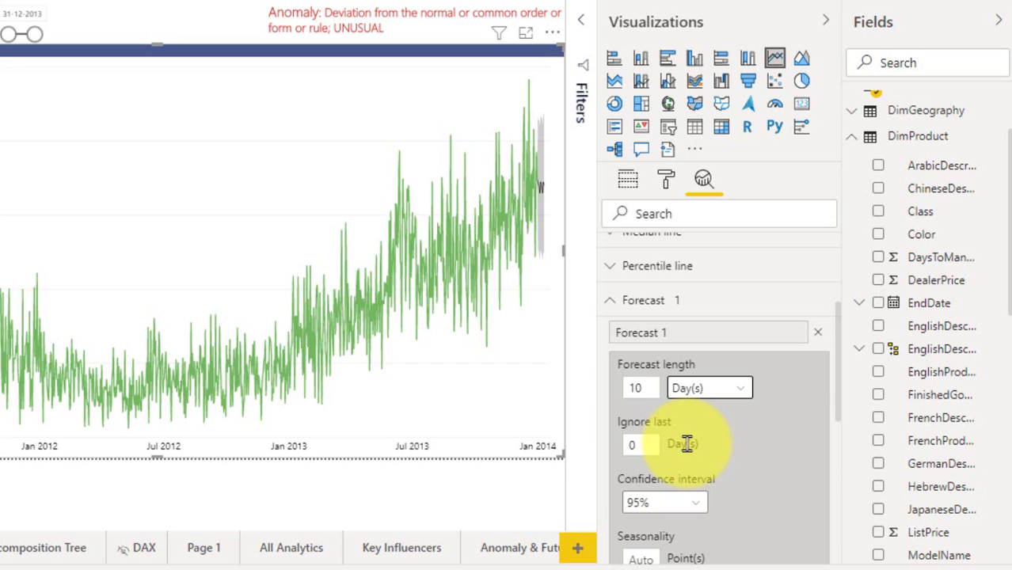
Apply the forecast with Ignore last 0, 95% confidence interval and Auto seasonality
{"action": "left_click", "coordinate": [640, 445]}
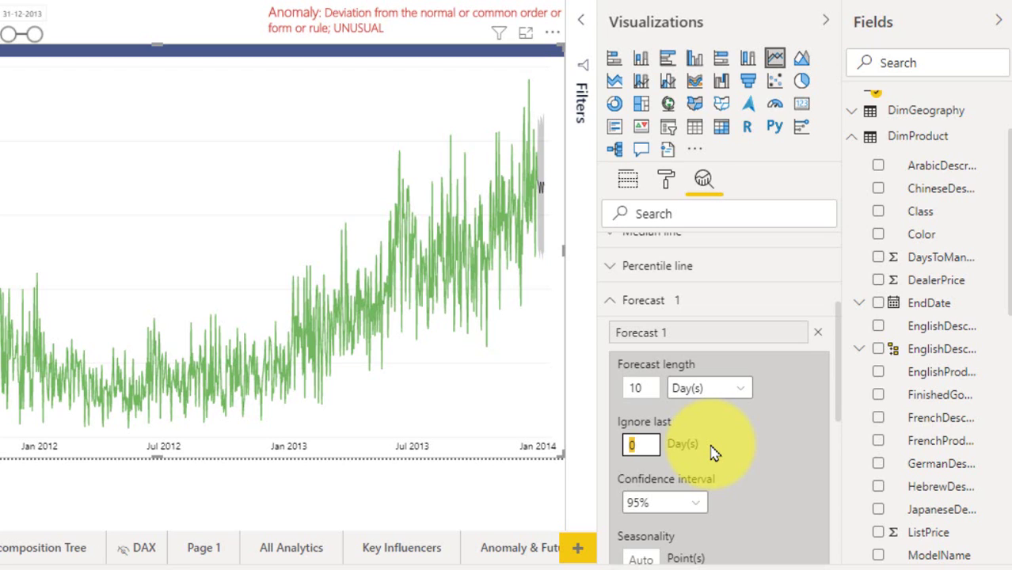
{"action": "scroll", "coordinate": [710, 451], "scroll_direction": "down", "scroll_amount": 2}
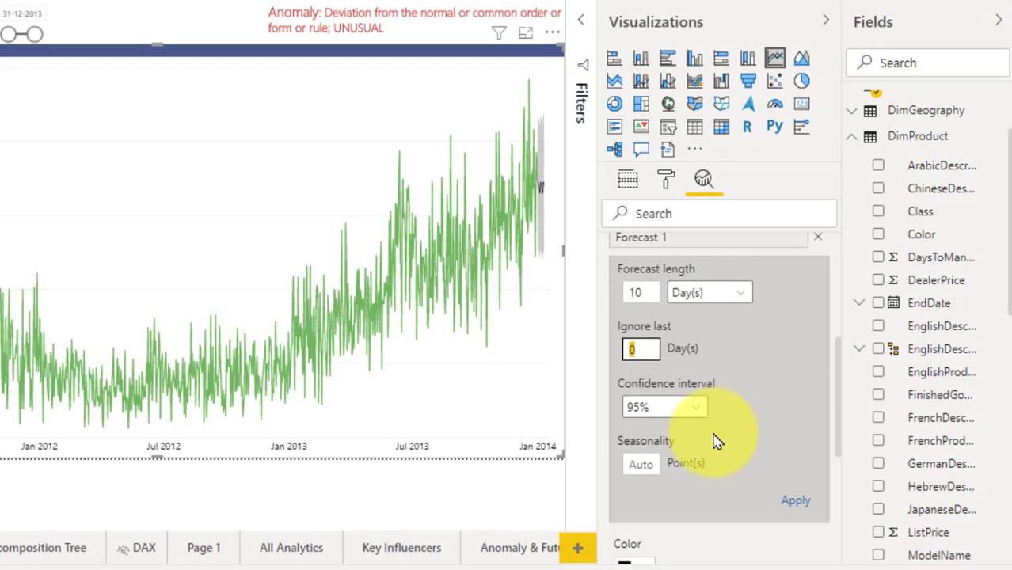
{"action": "mouse_move", "coordinate": [657, 451]}
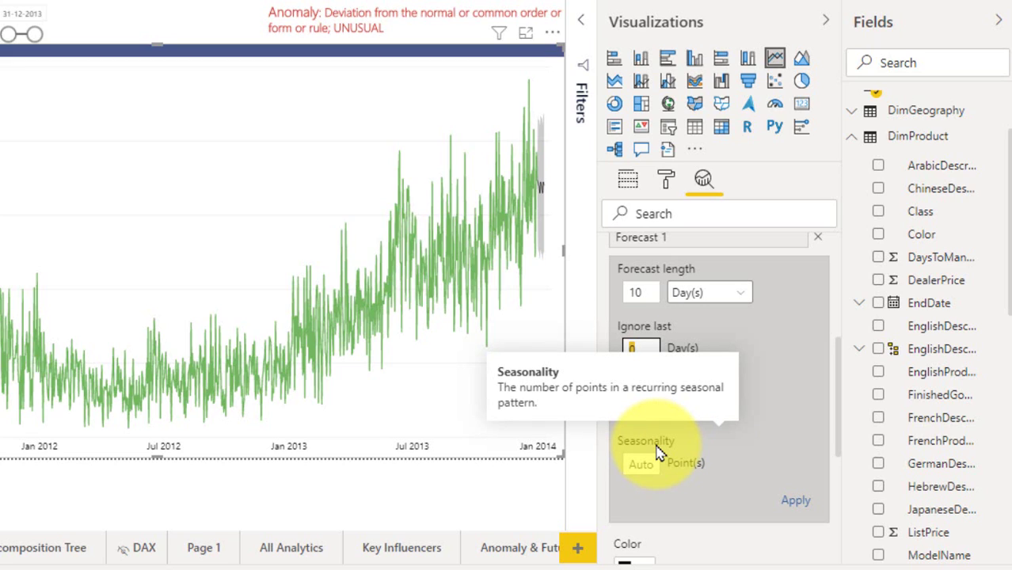
{"action": "left_click", "coordinate": [798, 500]}
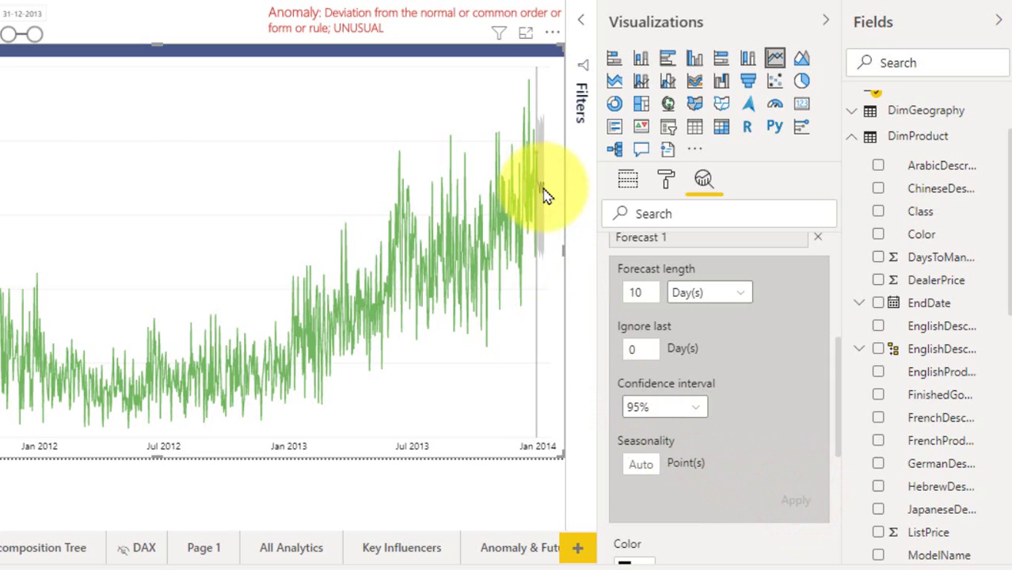
Switch the zoom slider back On and narrow the chart to about Sep 2013–Jan 2014
{"action": "left_click", "coordinate": [666, 180]}
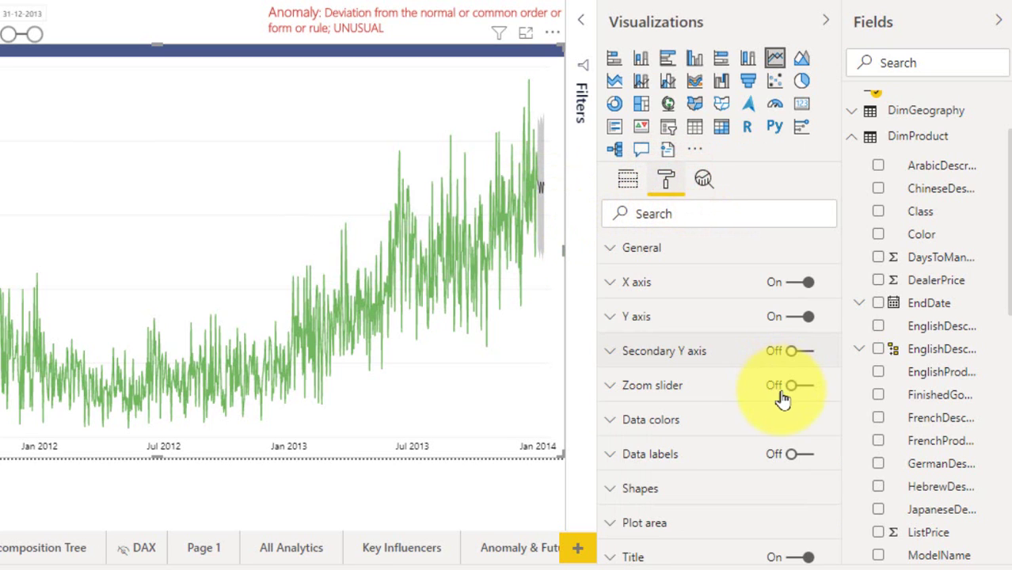
{"action": "left_click", "coordinate": [804, 396]}
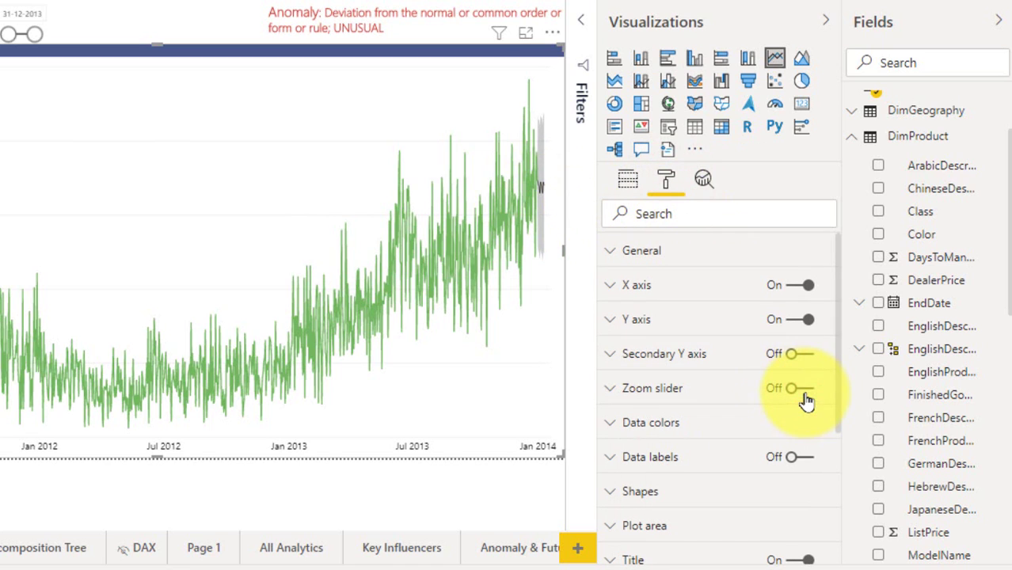
{"action": "left_click", "coordinate": [806, 391]}
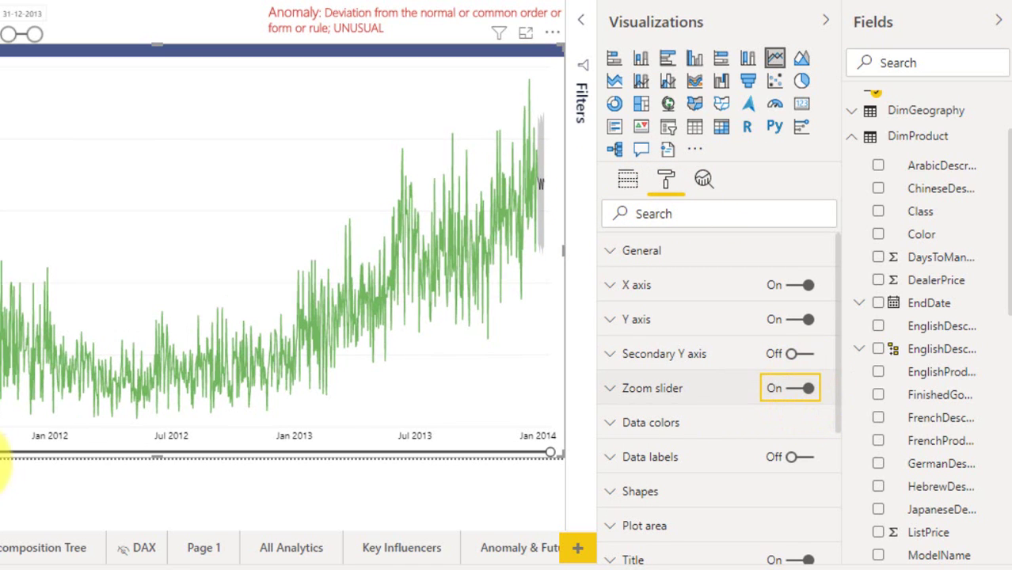
{"action": "left_click_drag", "start_coordinate": [2, 453], "coordinate": [196, 453]}
{"action": "mouse_move", "coordinate": [422, 453]}
{"action": "left_mouse_down"}
{"action": "mouse_move", "coordinate": [407, 452]}
{"action": "mouse_move", "coordinate": [440, 458]}
{"action": "mouse_move", "coordinate": [440, 448]}
{"action": "mouse_move", "coordinate": [434, 453]}
{"action": "left_mouse_up"}
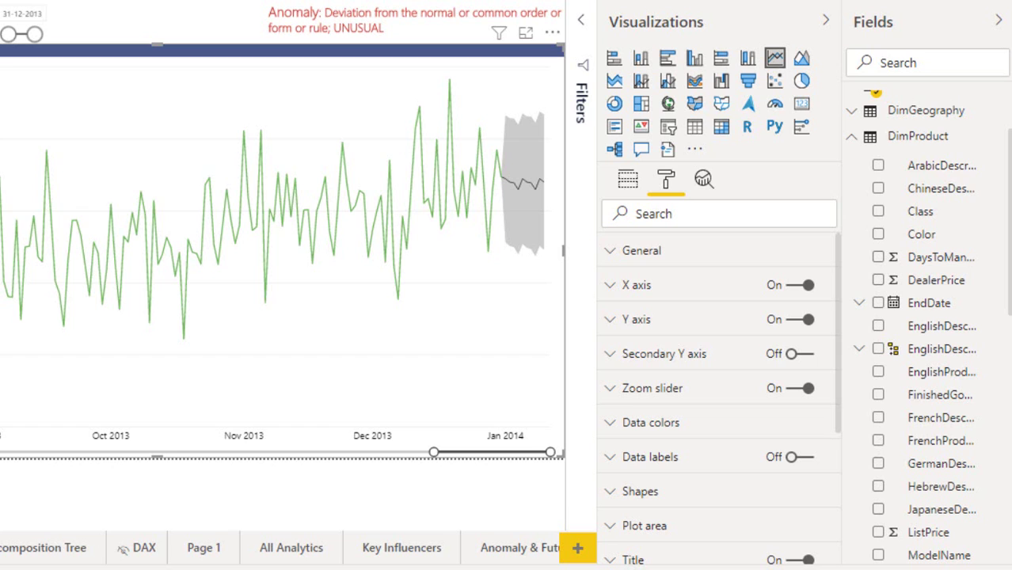
{"action": "left_click_drag", "start_coordinate": [70, 201], "coordinate": [642, 214]}
Set the forecast confidence interval to 99% and apply it
{"action": "left_click", "coordinate": [703, 178]}
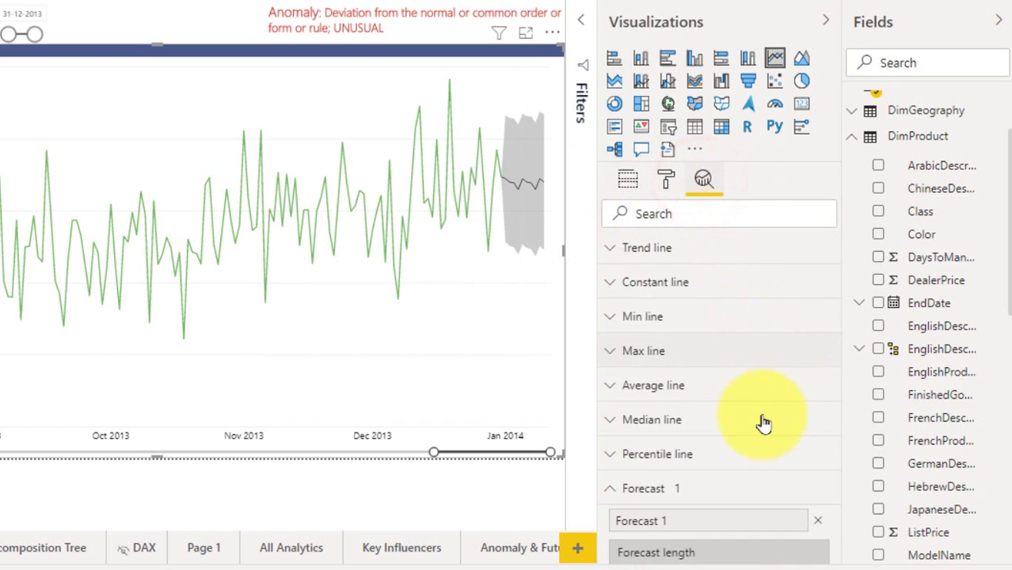
{"action": "scroll", "coordinate": [756, 378], "scroll_direction": "down", "scroll_amount": 5}
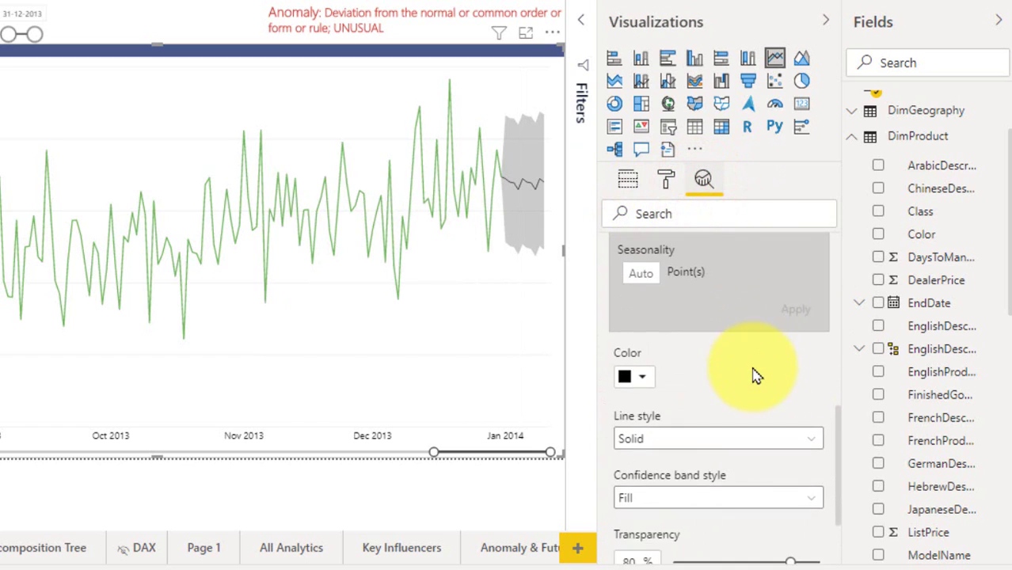
{"action": "scroll", "coordinate": [757, 376], "scroll_direction": "up", "scroll_amount": 1}
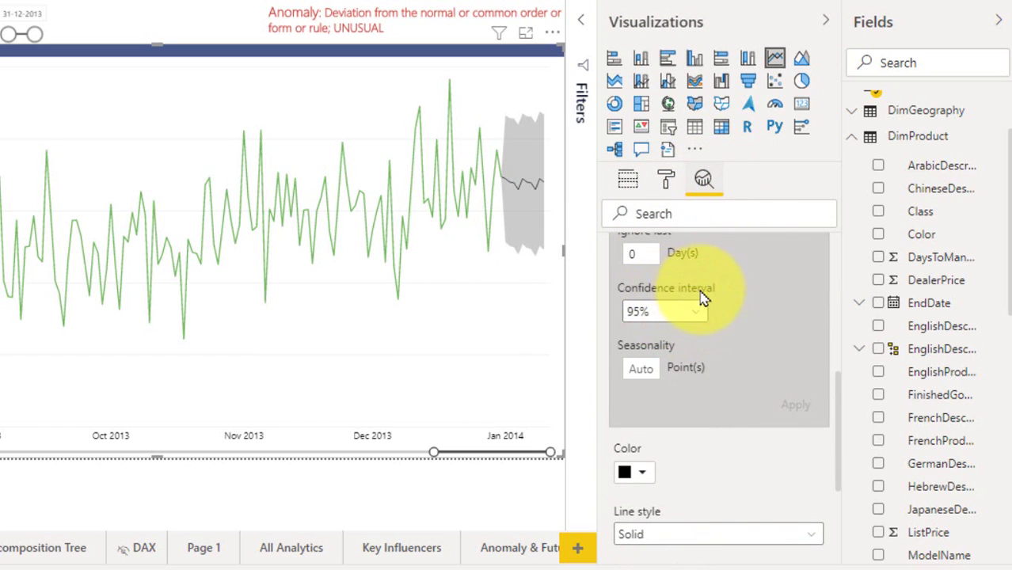
{"action": "left_click", "coordinate": [668, 313]}
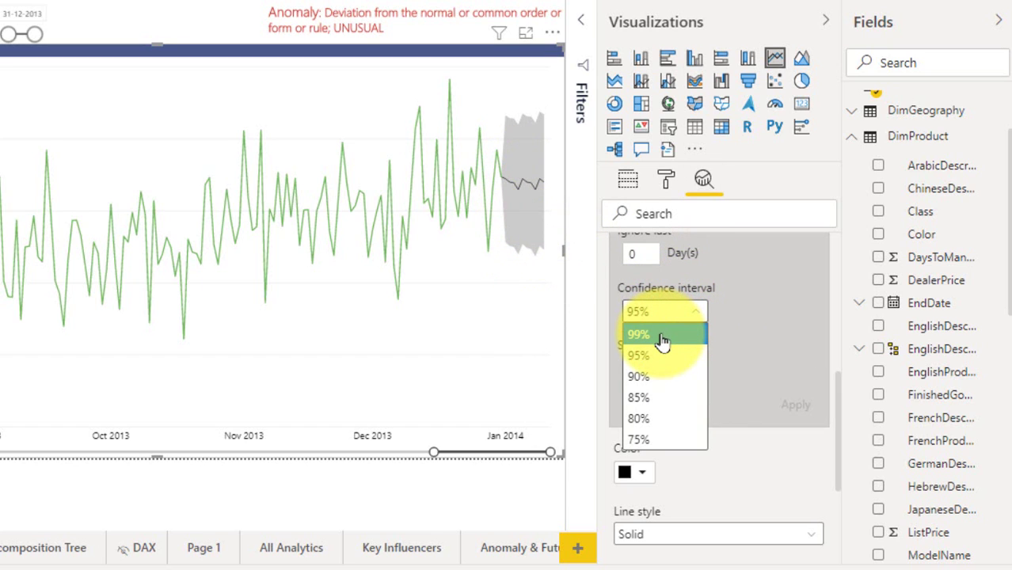
{"action": "left_click", "coordinate": [663, 336]}
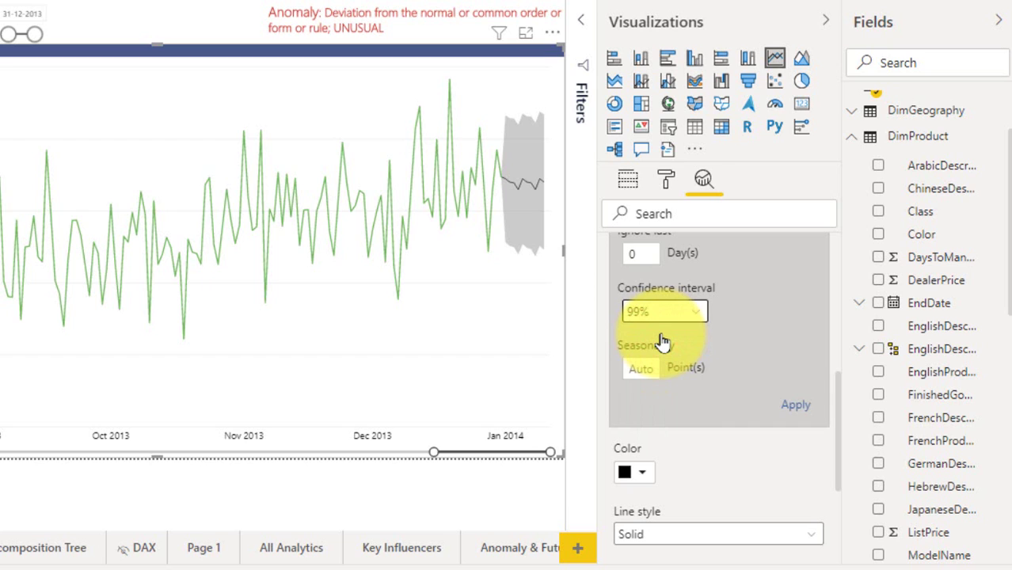
{"action": "left_click", "coordinate": [798, 405]}
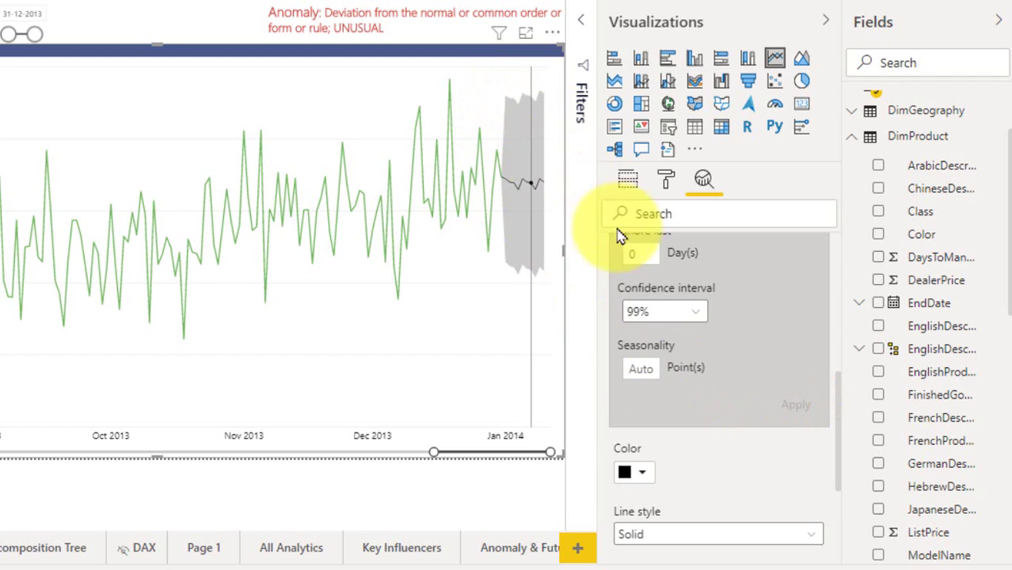
Change the confidence interval to 75% and apply it, narrowing the band
{"action": "left_click", "coordinate": [664, 310]}
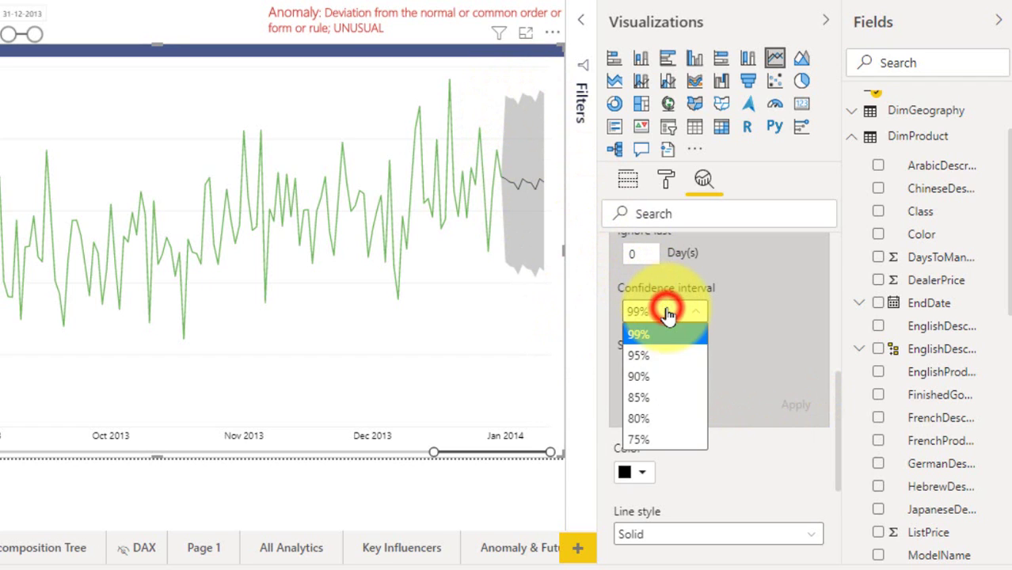
{"action": "left_click", "coordinate": [651, 439]}
{"action": "left_click", "coordinate": [796, 408]}
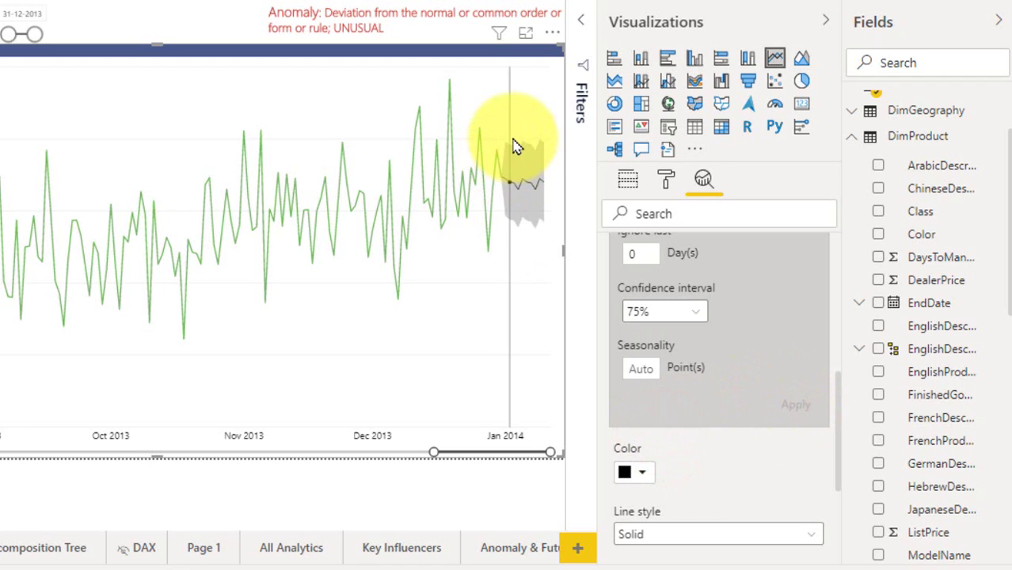
{"action": "mouse_move", "coordinate": [526, 226]}
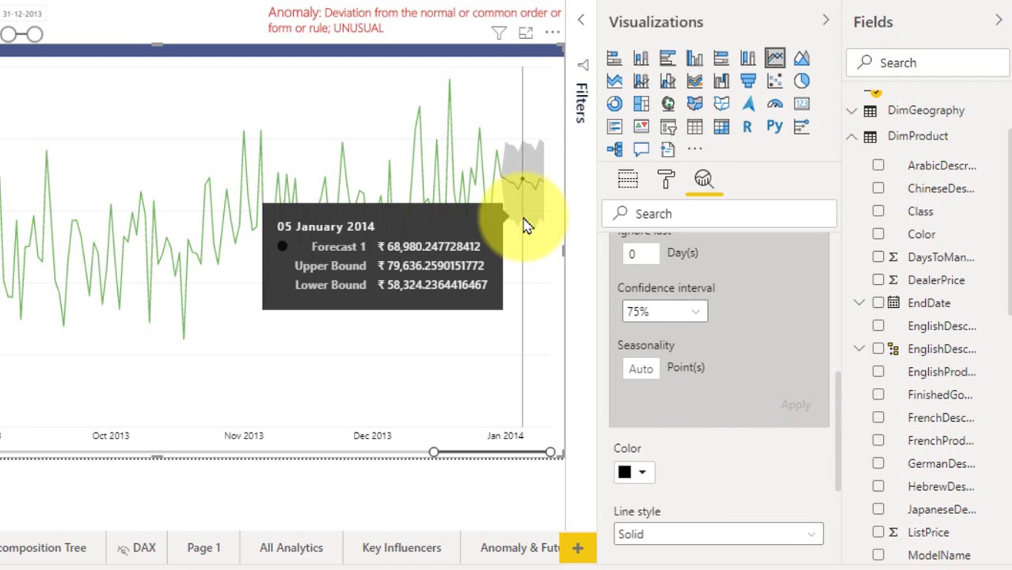